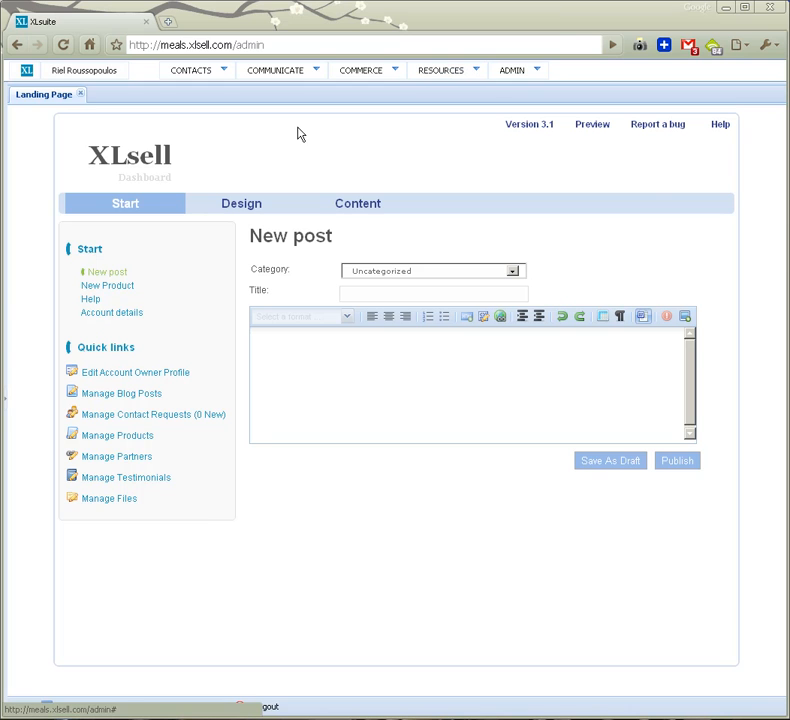
# - Preview the live site, view the Blog and Products submenus, and visit the Testimonials and Contact pages
pyautogui.click(595, 128)
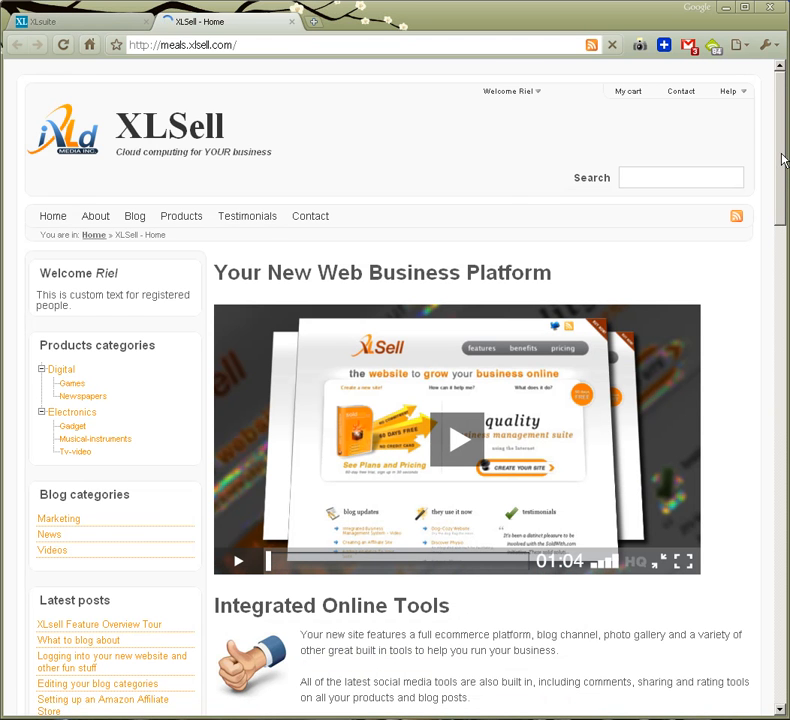
pyautogui.moveTo(783, 155)
pyautogui.mouseDown()
pyautogui.moveTo(780, 226)
pyautogui.moveTo(777, 150)
pyautogui.mouseUp()
pyautogui.moveTo(132, 217)
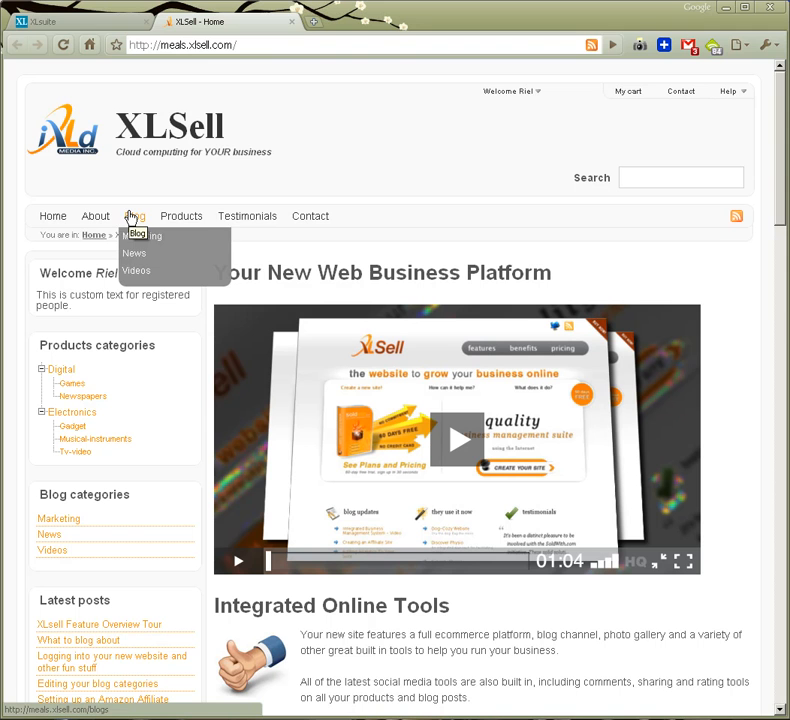
pyautogui.moveTo(180, 217)
pyautogui.moveTo(171, 241)
pyautogui.click(240, 220)
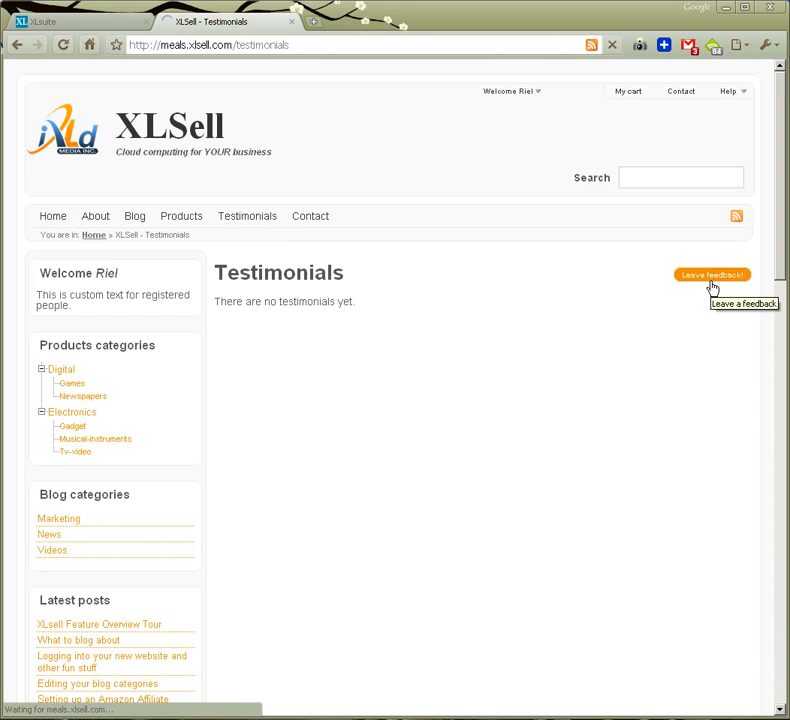
pyautogui.click(311, 218)
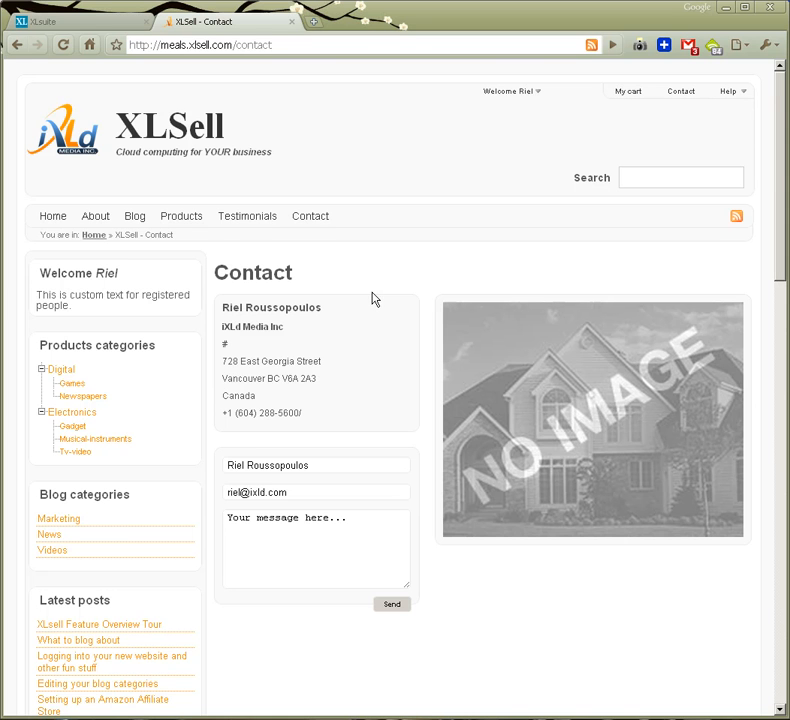
# - Return to the admin dashboard and review the design skins available for the site
pyautogui.click(99, 22)
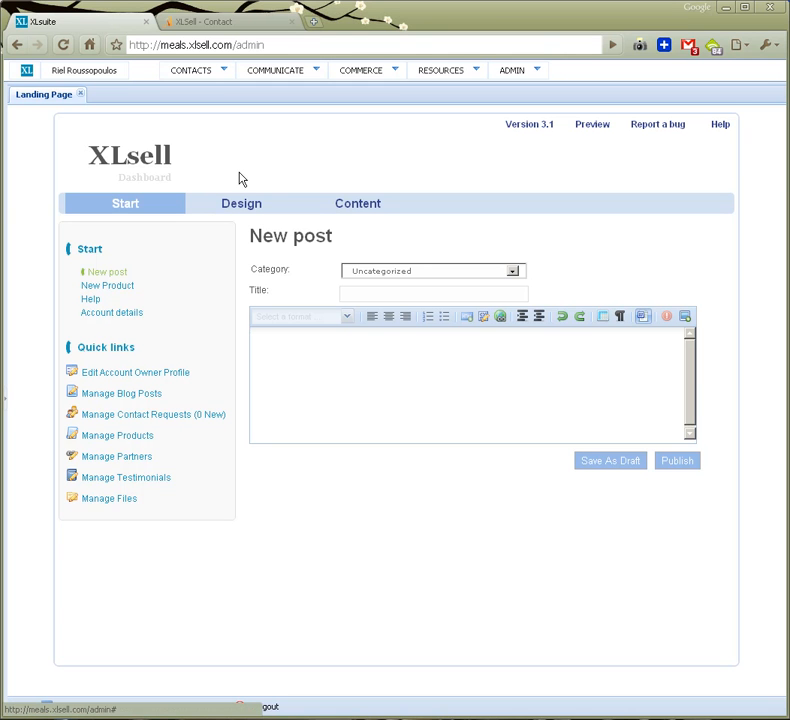
pyautogui.click(241, 205)
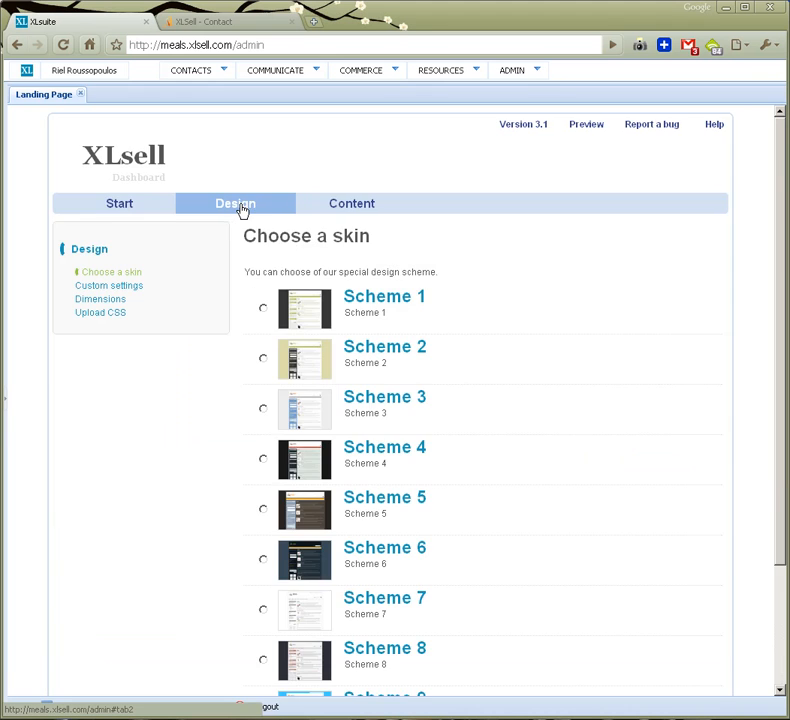
pyautogui.scroll(-3, 465, 385)
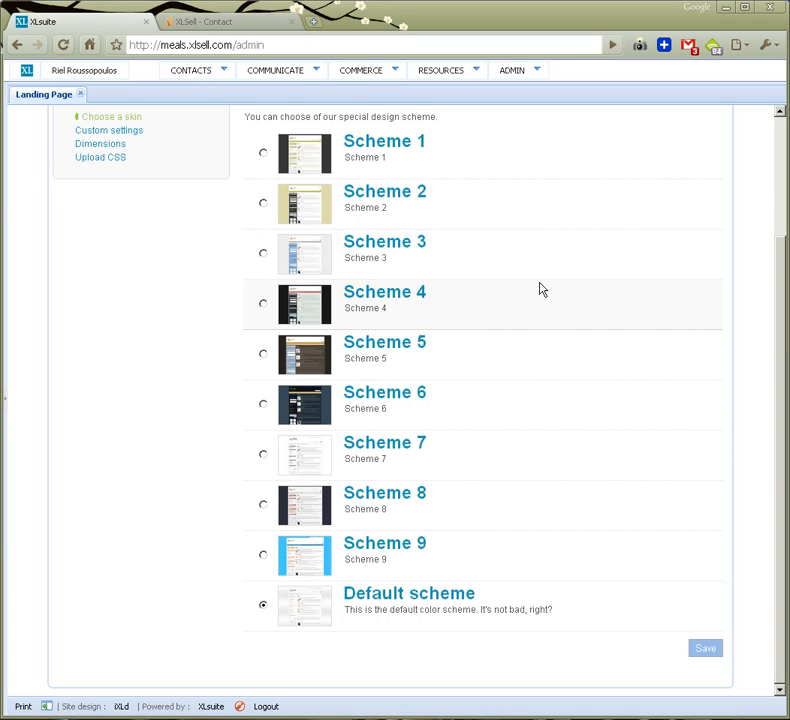
pyautogui.scroll(4, 506, 364)
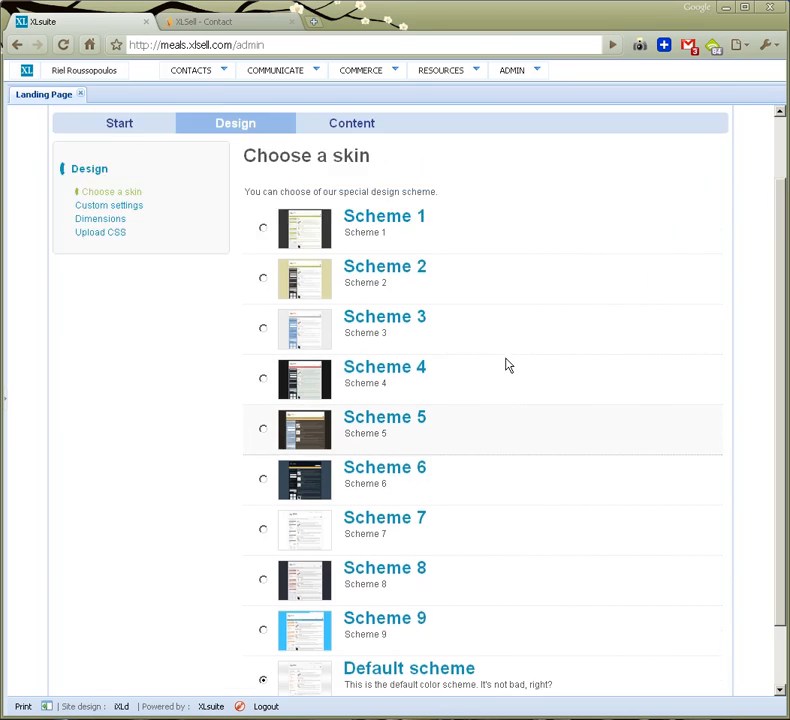
pyautogui.scroll(-2, 164, 268)
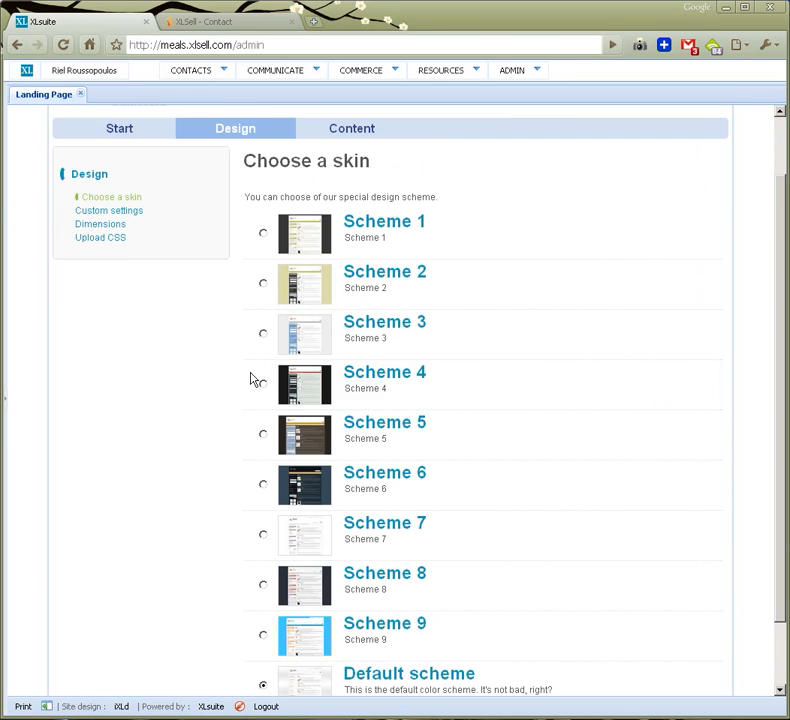
pyautogui.scroll(-2, 326, 526)
pyautogui.scroll(4, 270, 540)
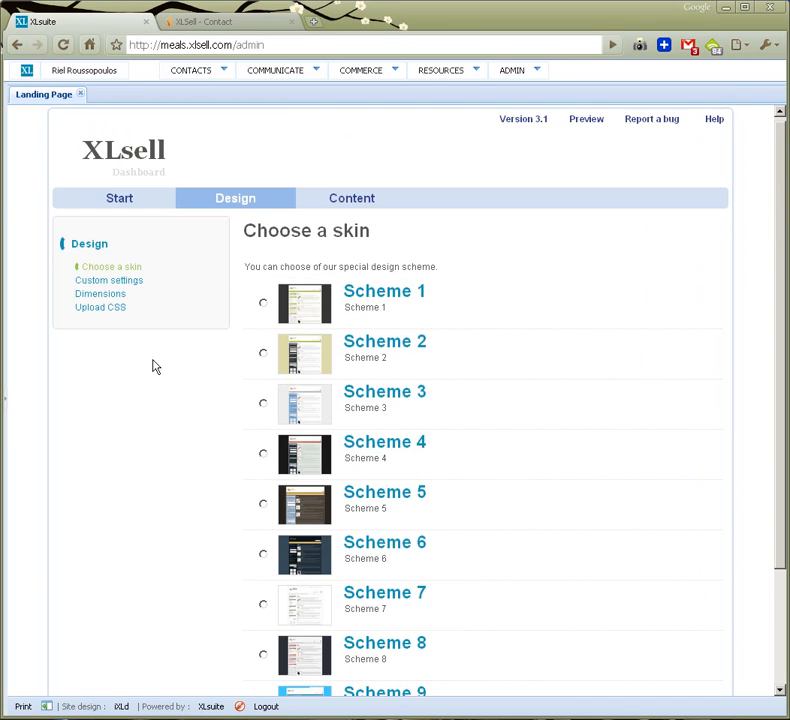
# - Examine the custom design settings for the website's font family, colors and images
pyautogui.click(108, 286)
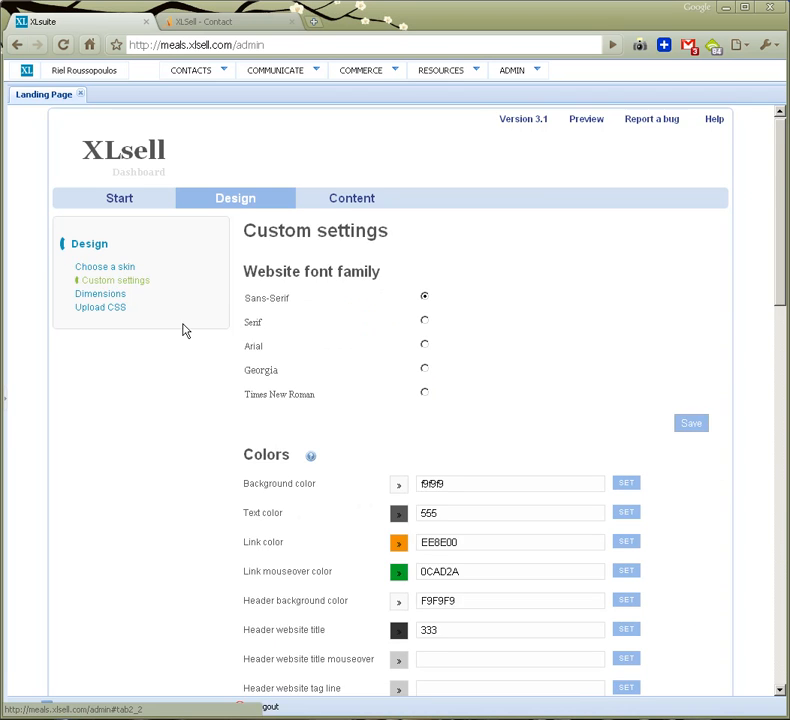
pyautogui.scroll(-6, 182, 331)
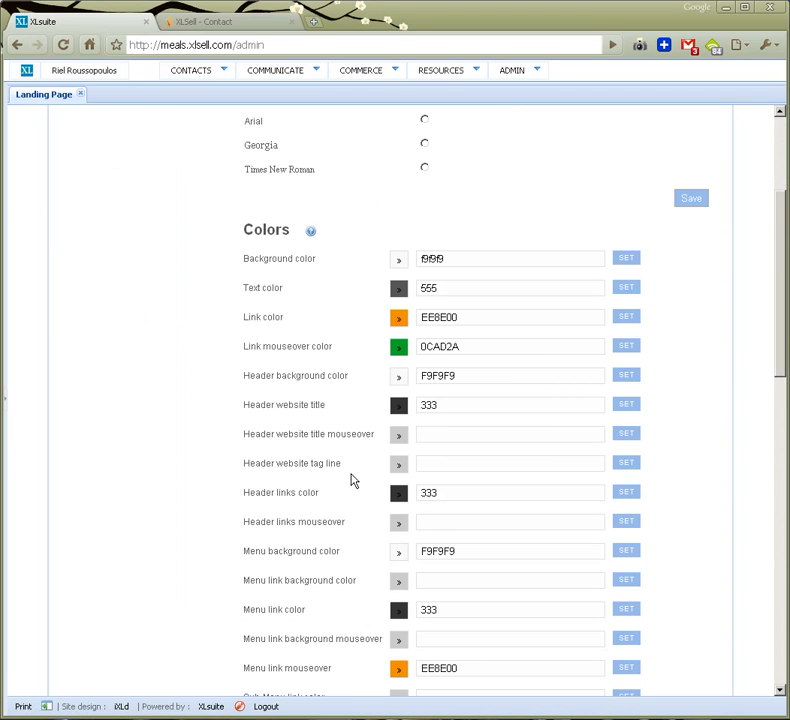
pyautogui.scroll(-8, 171, 397)
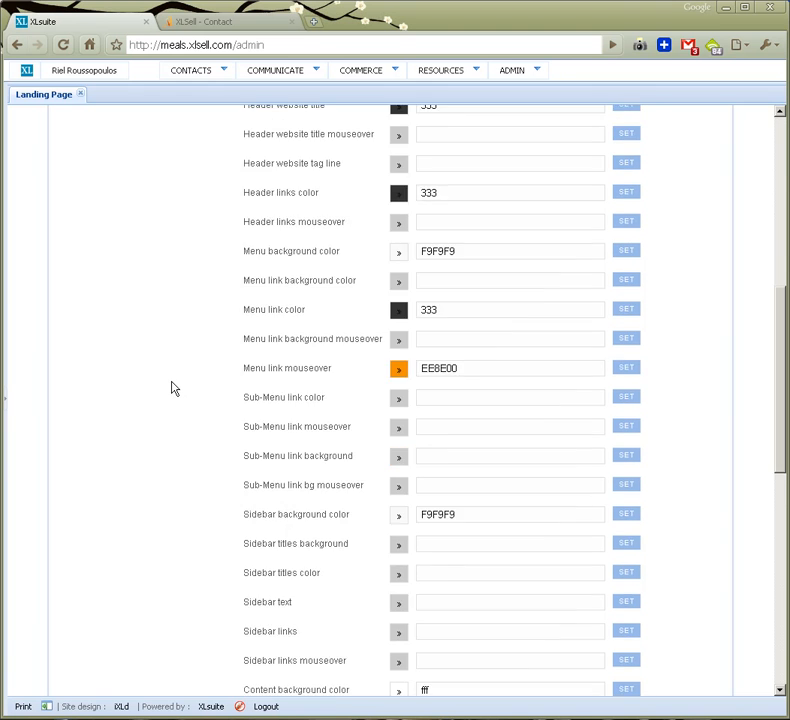
pyautogui.scroll(-17, 172, 388)
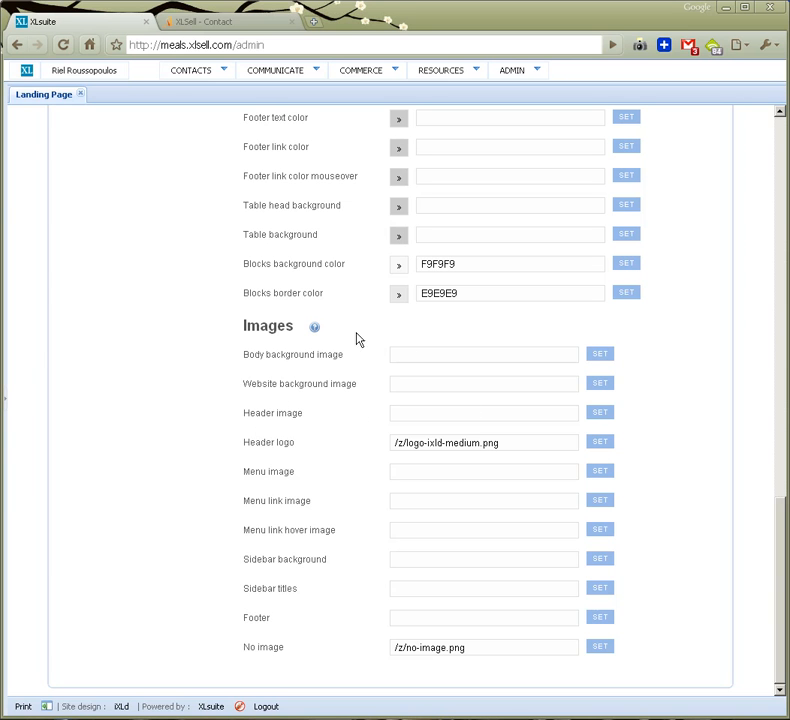
pyautogui.scroll(3, 498, 538)
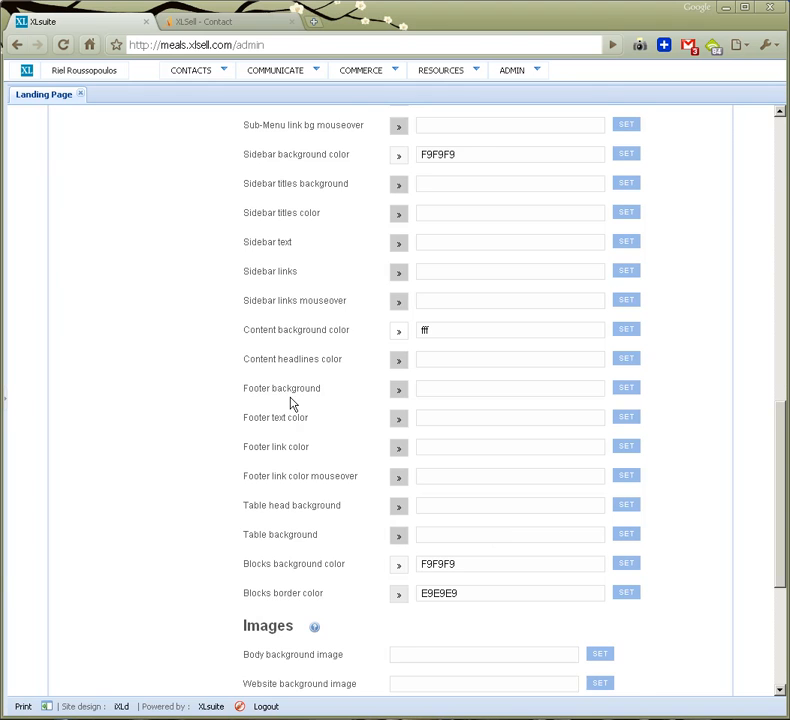
pyautogui.scroll(9, 146, 404)
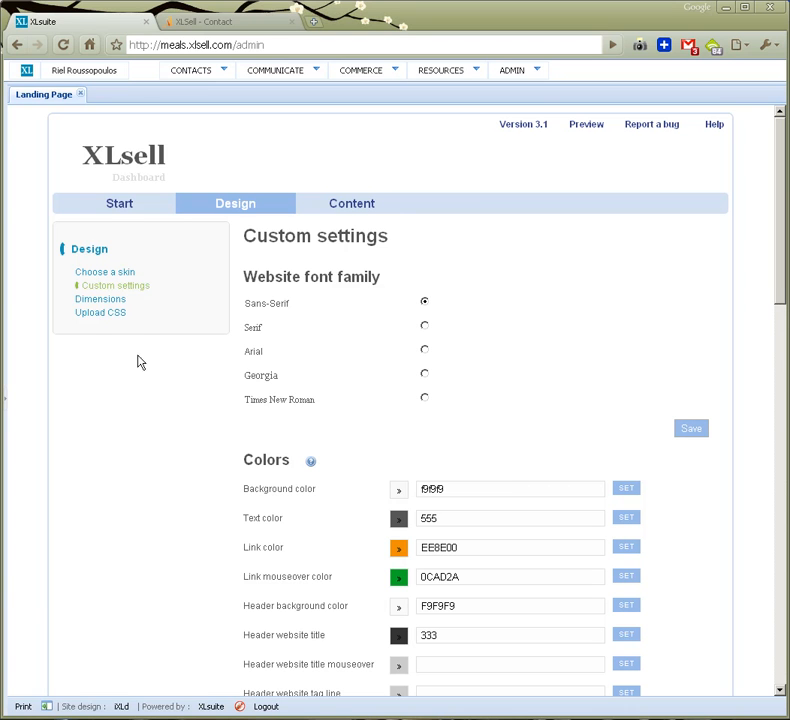
# - View the site's page index and the About page's editable content, and close both without changes
pyautogui.click(447, 73)
pyautogui.moveTo(467, 93)
pyautogui.click(497, 94)
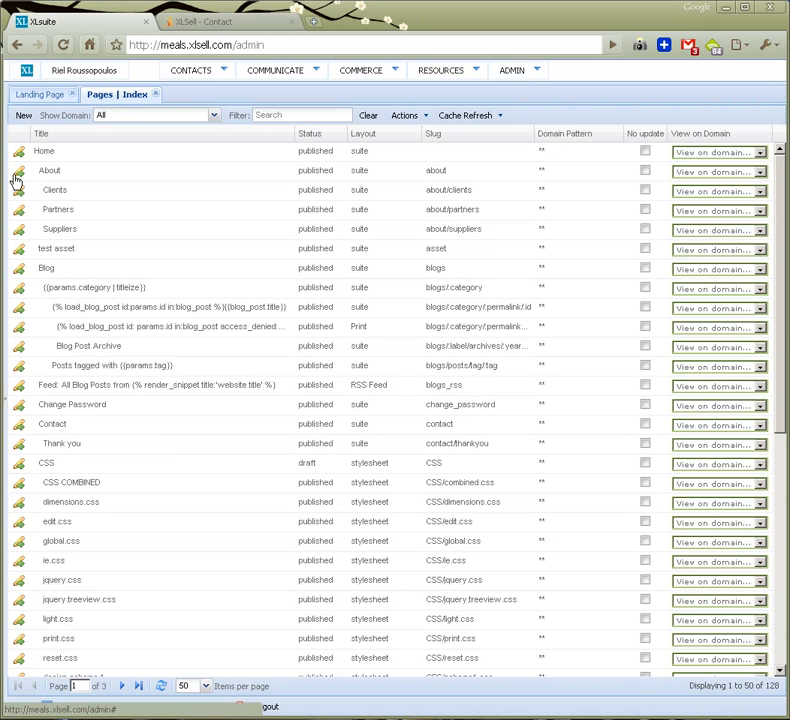
pyautogui.click(18, 172)
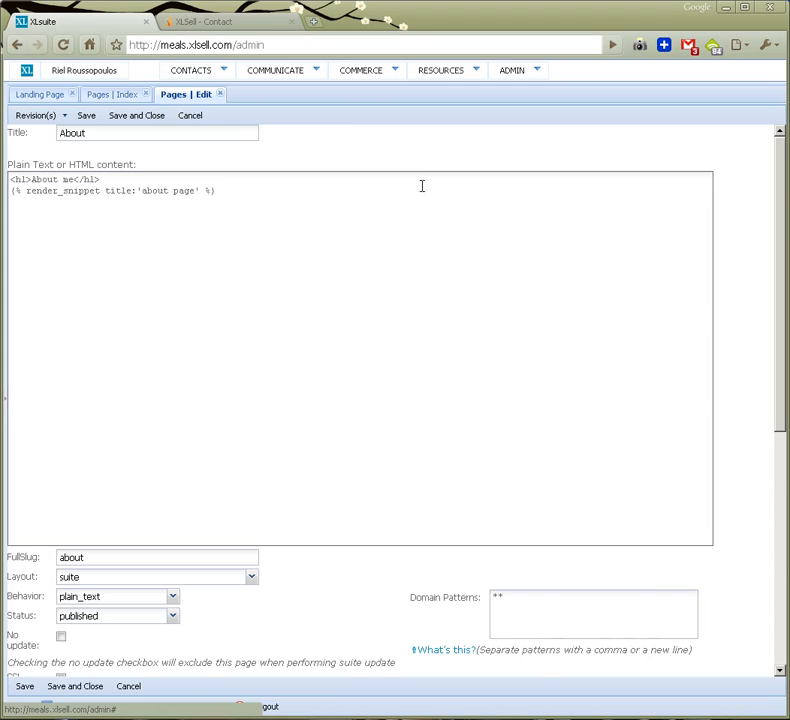
pyautogui.click(220, 94)
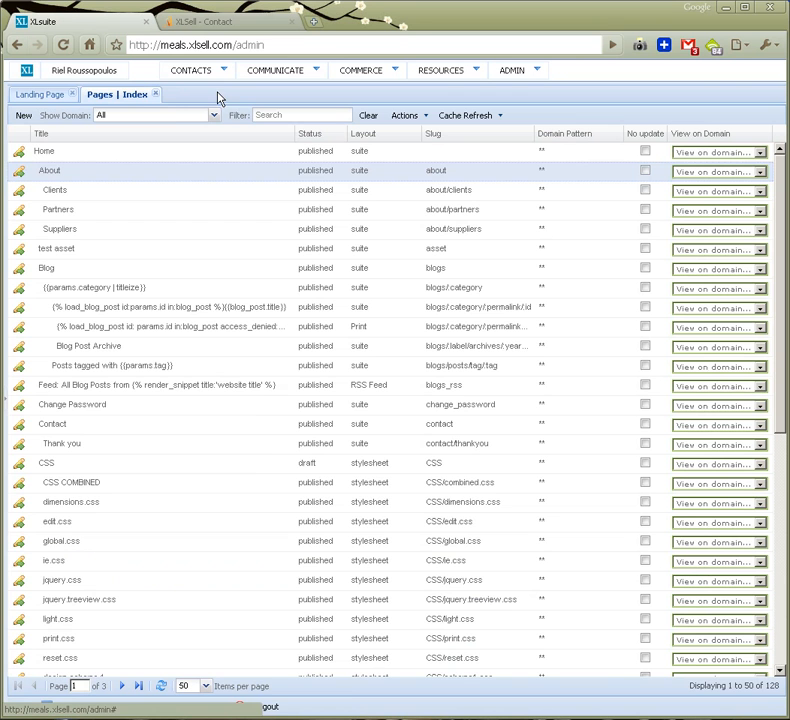
pyautogui.click(156, 94)
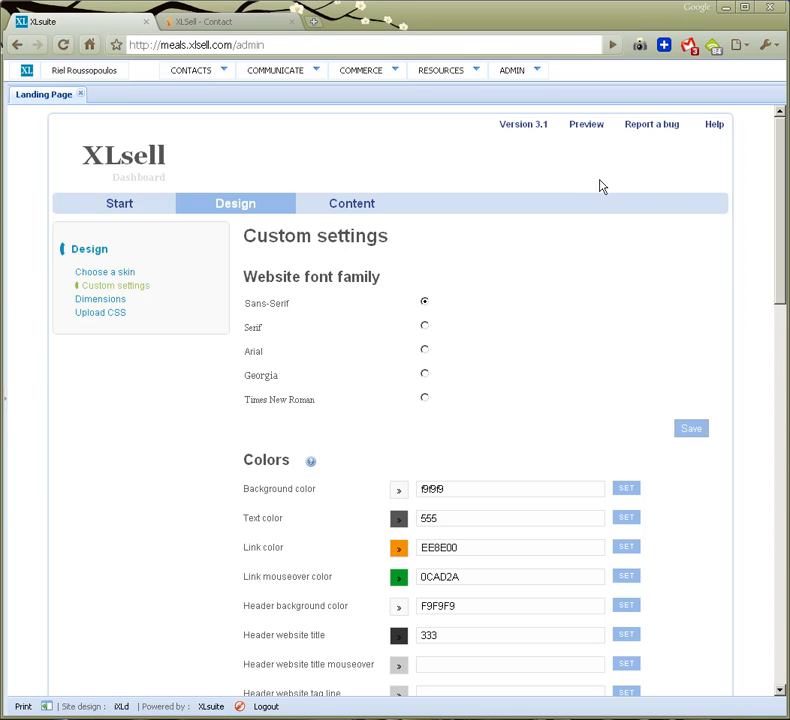
# - View the live site's home page and examine the dashboard's homepage content settings
pyautogui.click(220, 25)
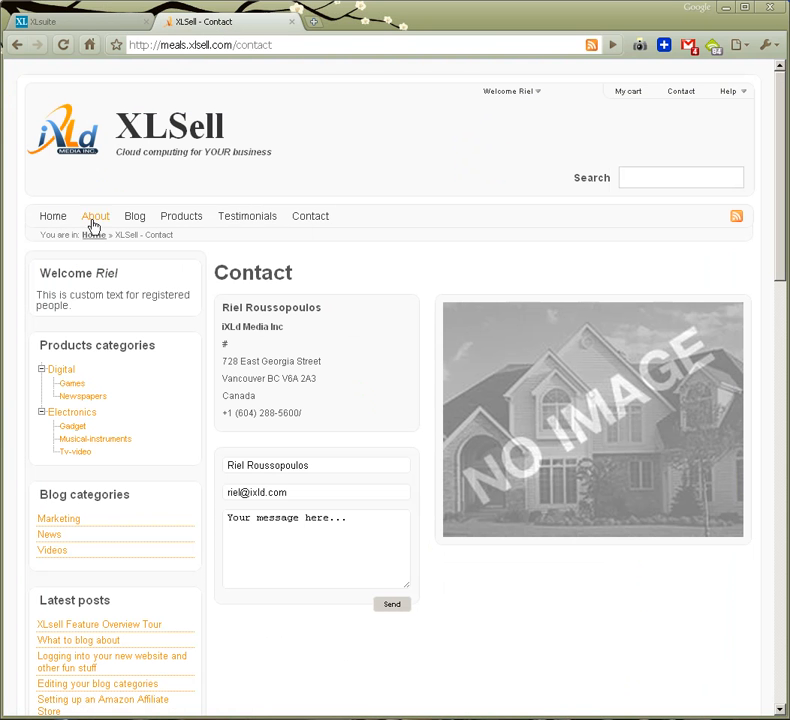
pyautogui.click(51, 218)
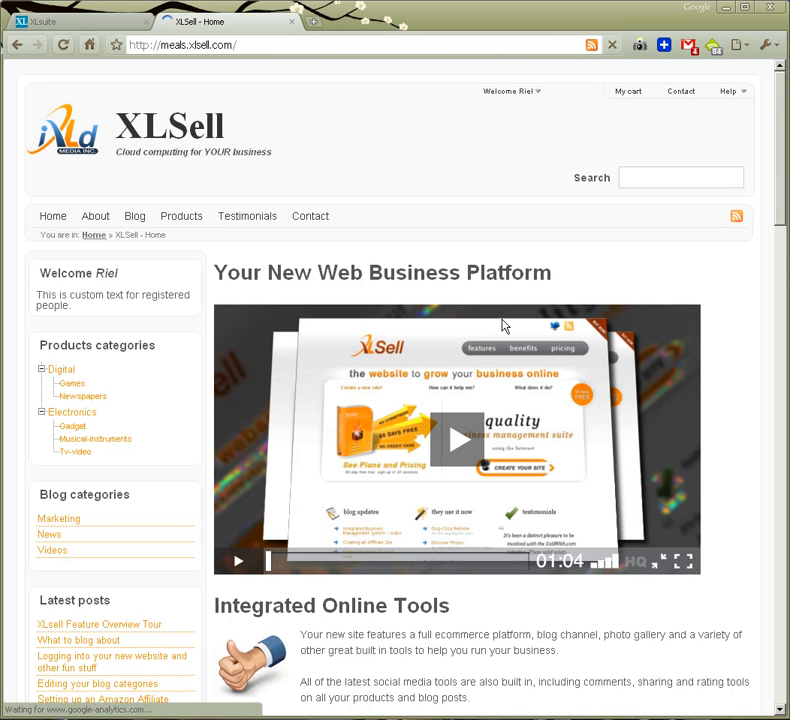
pyautogui.click(81, 23)
pyautogui.click(342, 211)
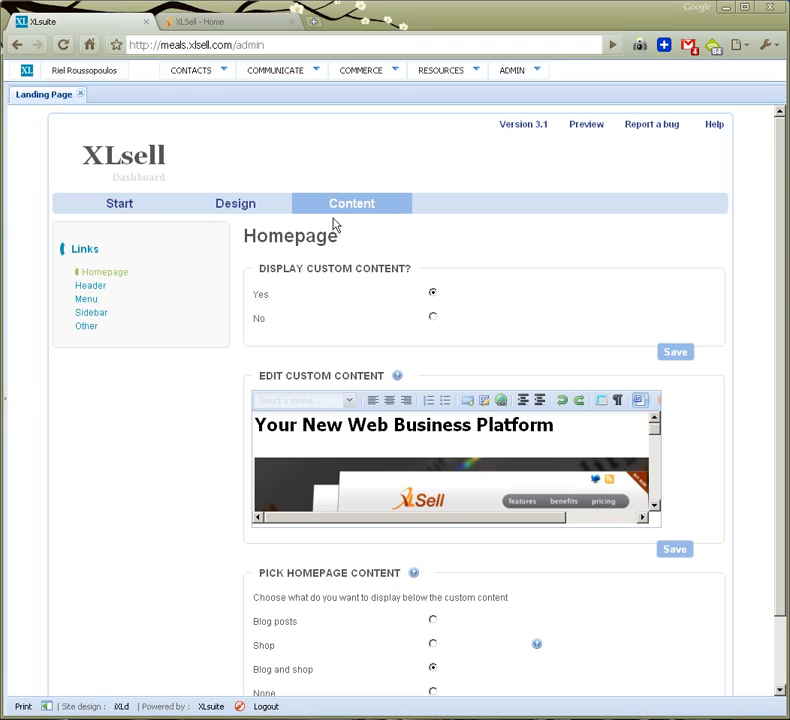
pyautogui.scroll(-2, 233, 328)
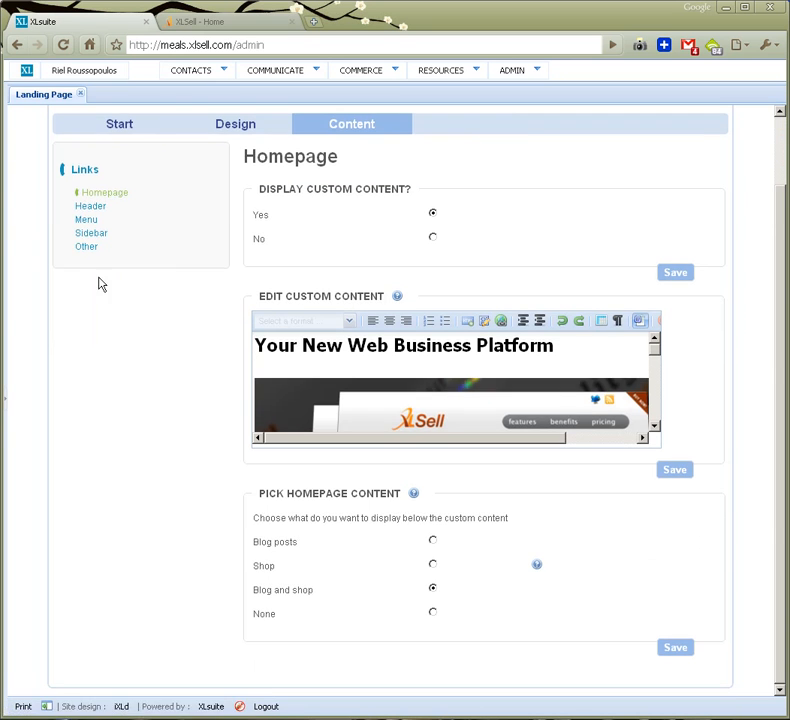
# - Turn off the search box in the header content settings and save
pyautogui.click(92, 210)
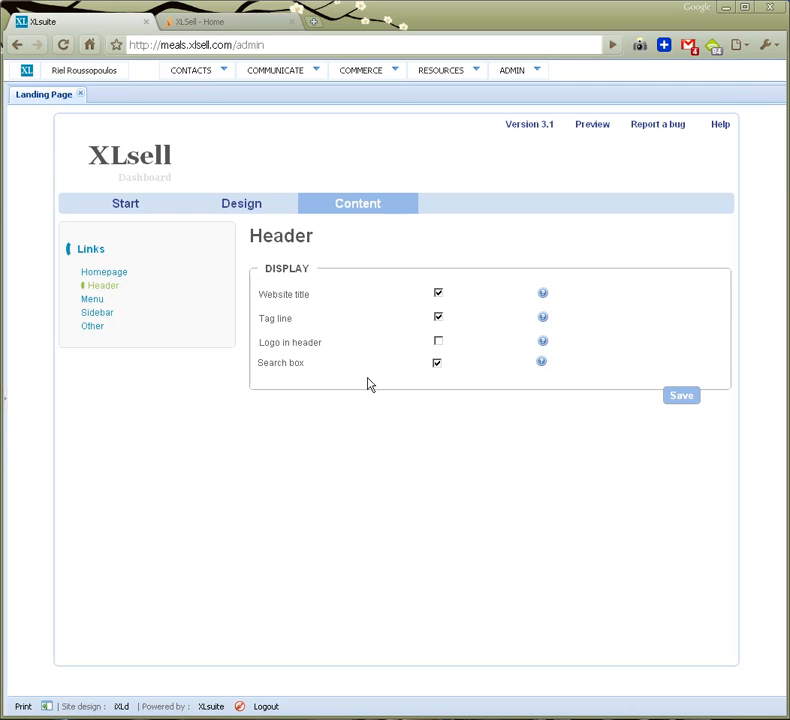
pyautogui.click(436, 363)
pyautogui.click(680, 397)
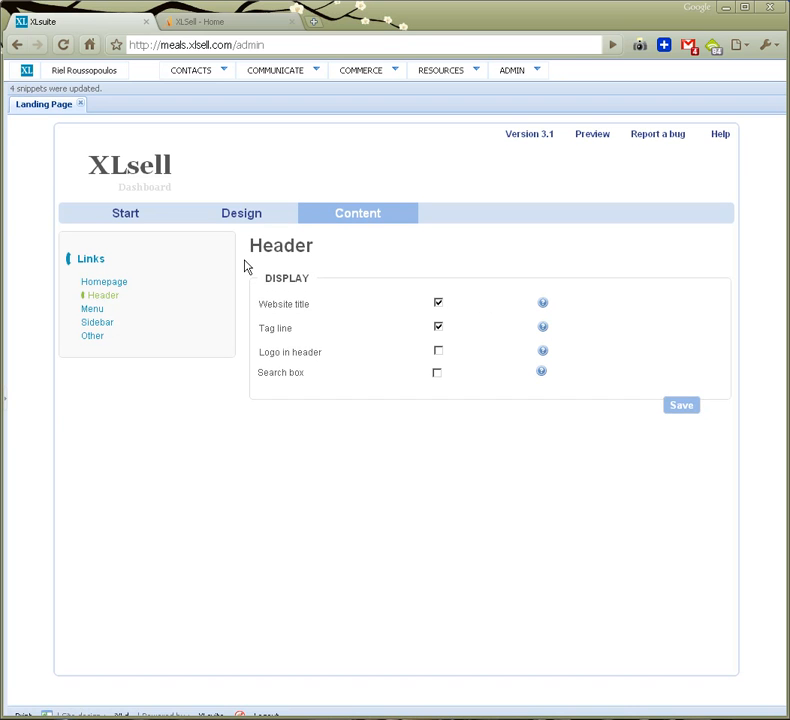
# - Rename menu link 3 to "News" and apply the new name
pyautogui.click(93, 310)
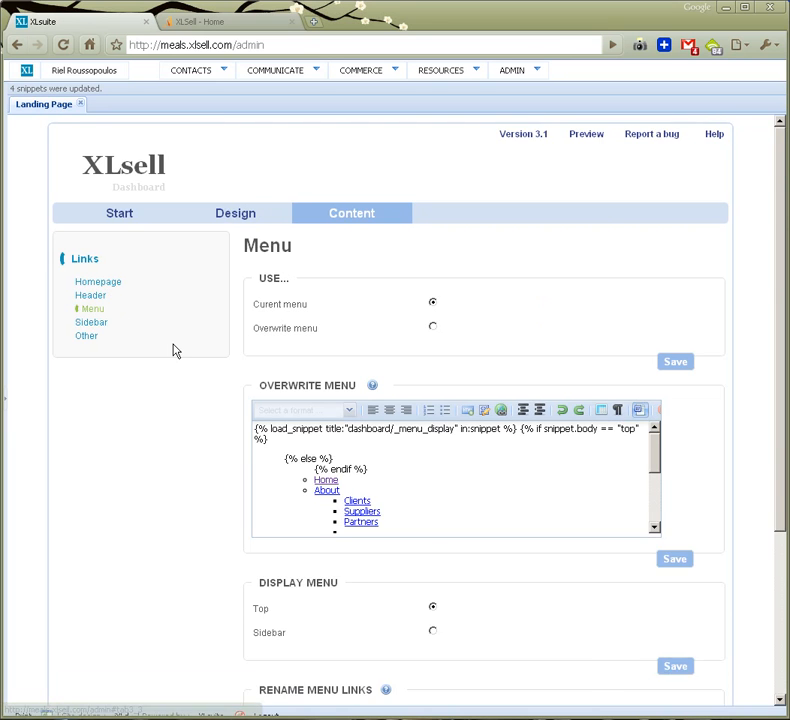
pyautogui.scroll(-3, 175, 360)
pyautogui.scroll(-2, 180, 395)
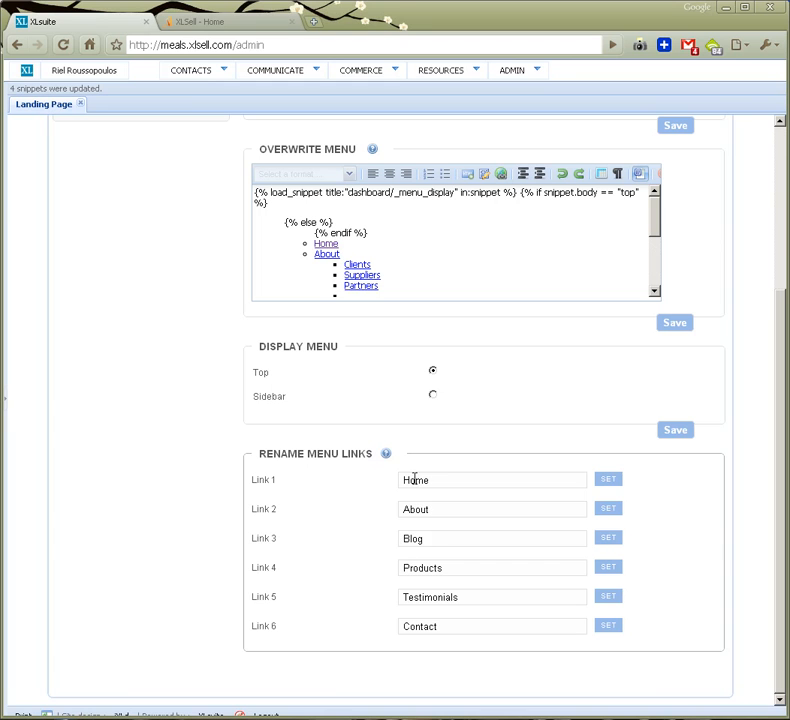
pyautogui.moveTo(425, 540); pyautogui.dragTo(395, 546)
pyautogui.write('News')
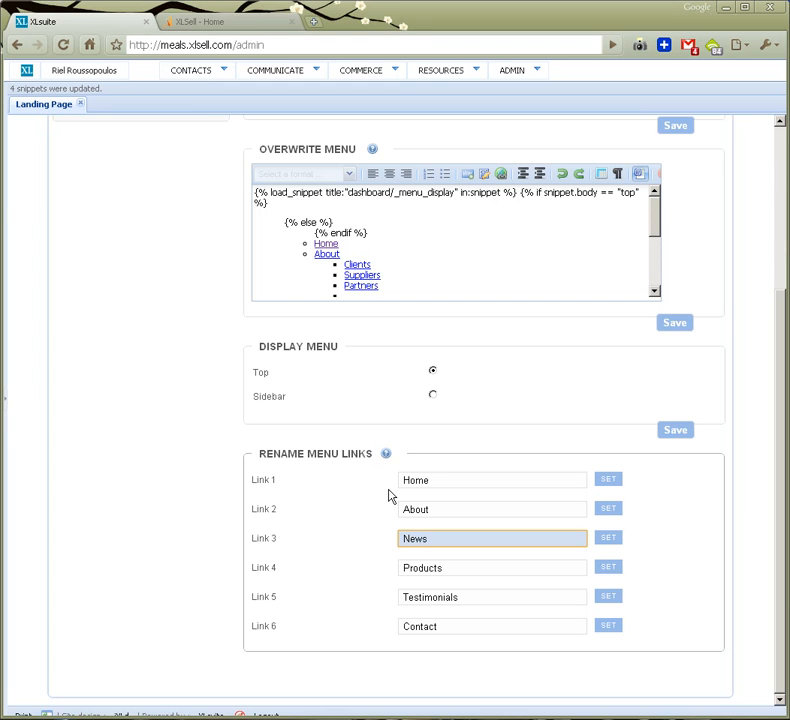
pyautogui.click(609, 539)
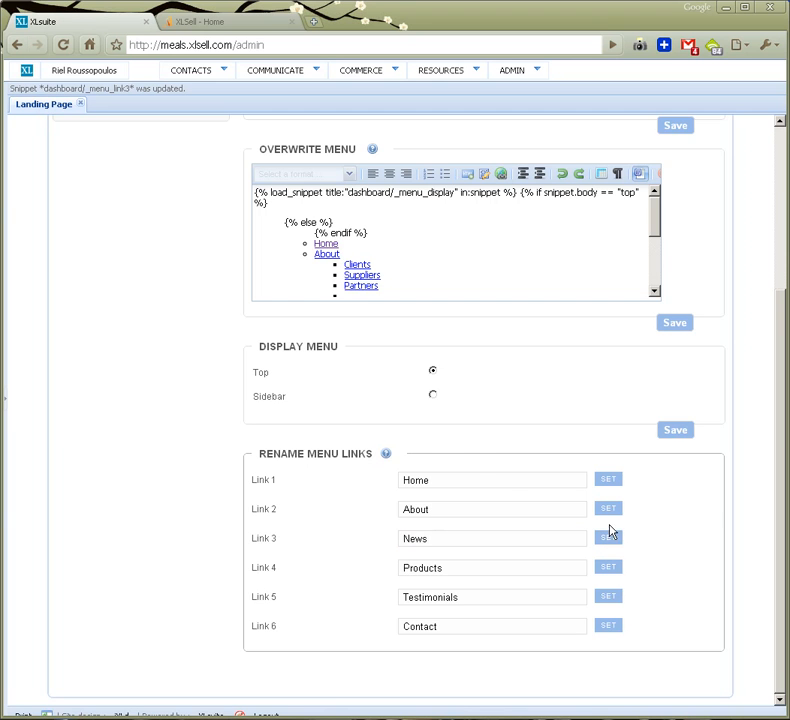
# - Set the menu to display in the sidebar instead of at the top and save
pyautogui.scroll(3, 367, 453)
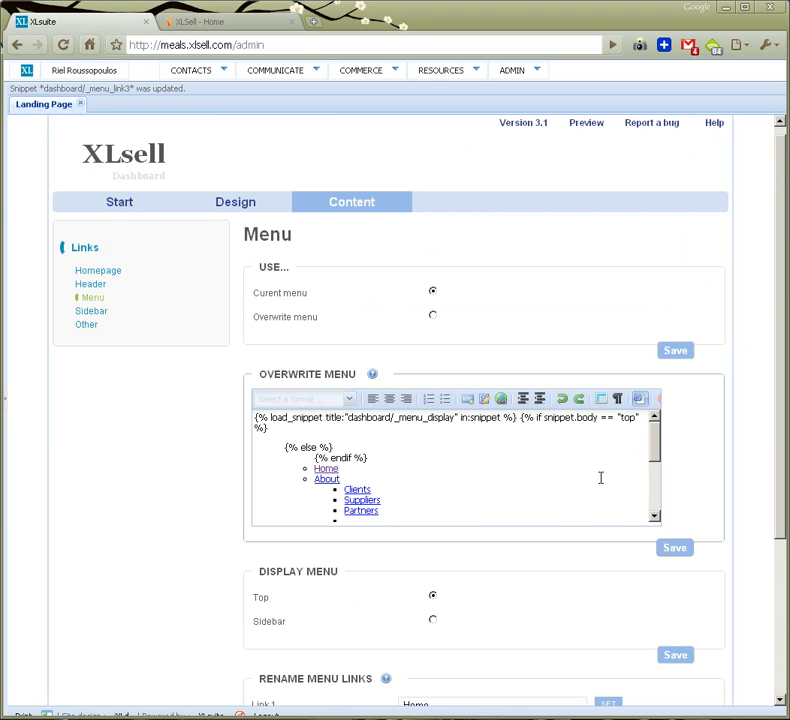
pyautogui.moveTo(658, 443)
pyautogui.mouseDown()
pyautogui.moveTo(652, 508)
pyautogui.moveTo(644, 435)
pyautogui.mouseUp()
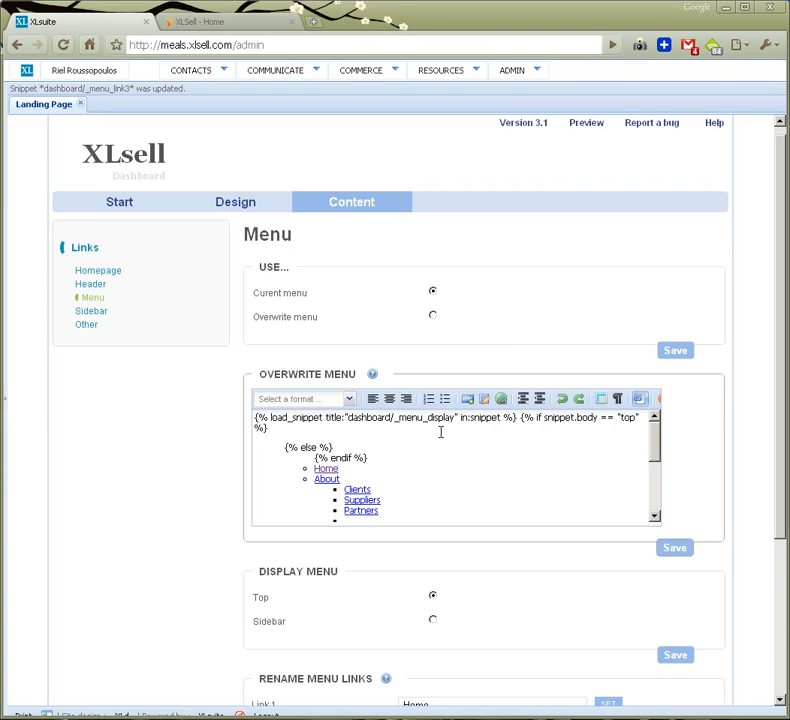
pyautogui.scroll(-5, 190, 415)
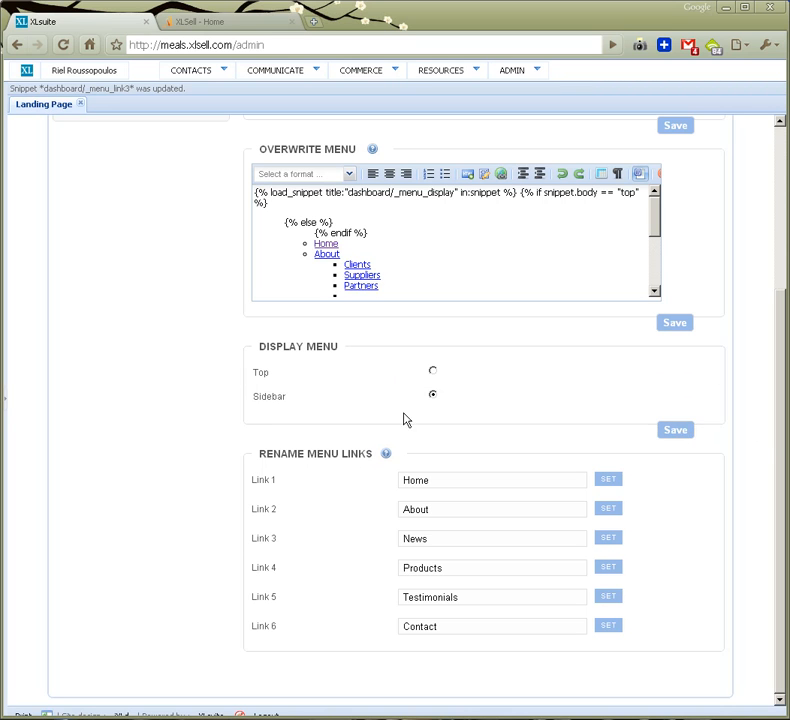
pyautogui.scroll(5, 205, 380)
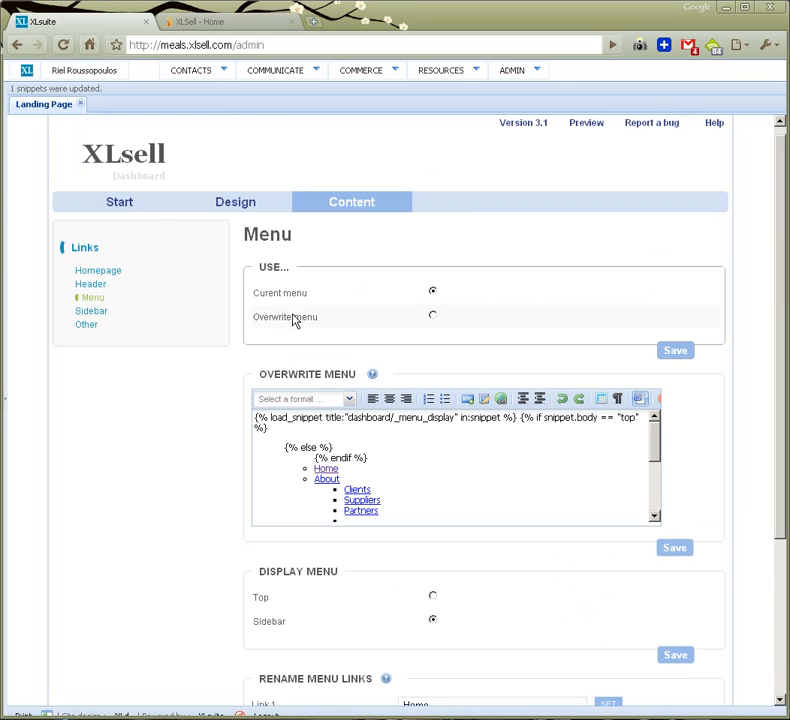
# - Open the sidebar content settings, switch the Gallery block's display off and back on, and save the sidebar blocks
pyautogui.click(86, 313)
pyautogui.scroll(-2, 193, 432)
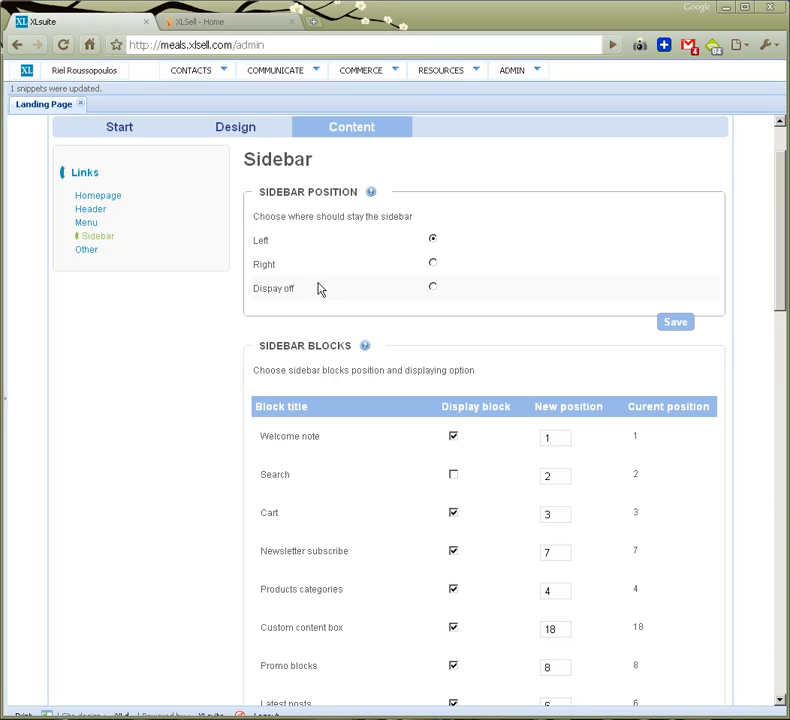
pyautogui.scroll(-5, 215, 360)
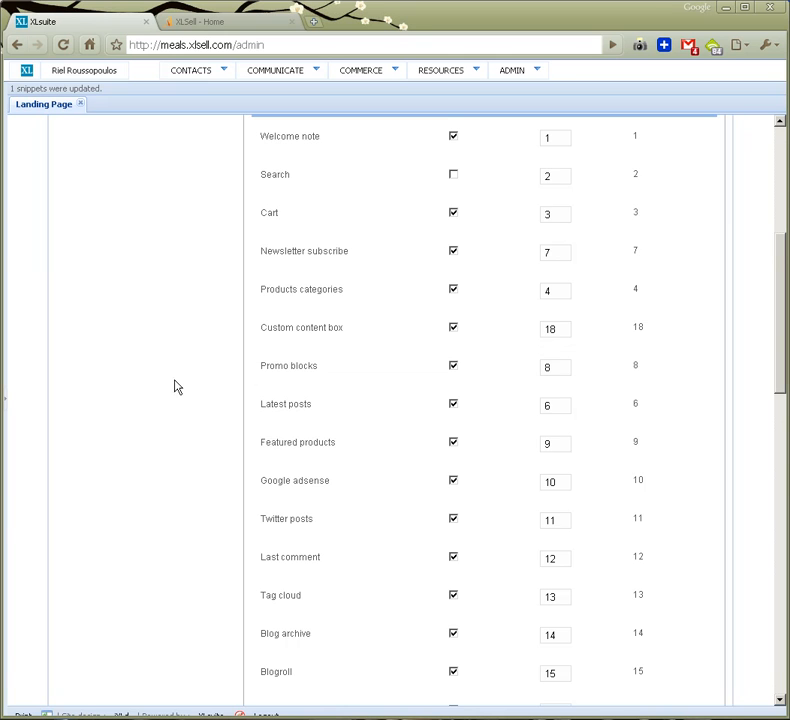
pyautogui.scroll(-1, 160, 468)
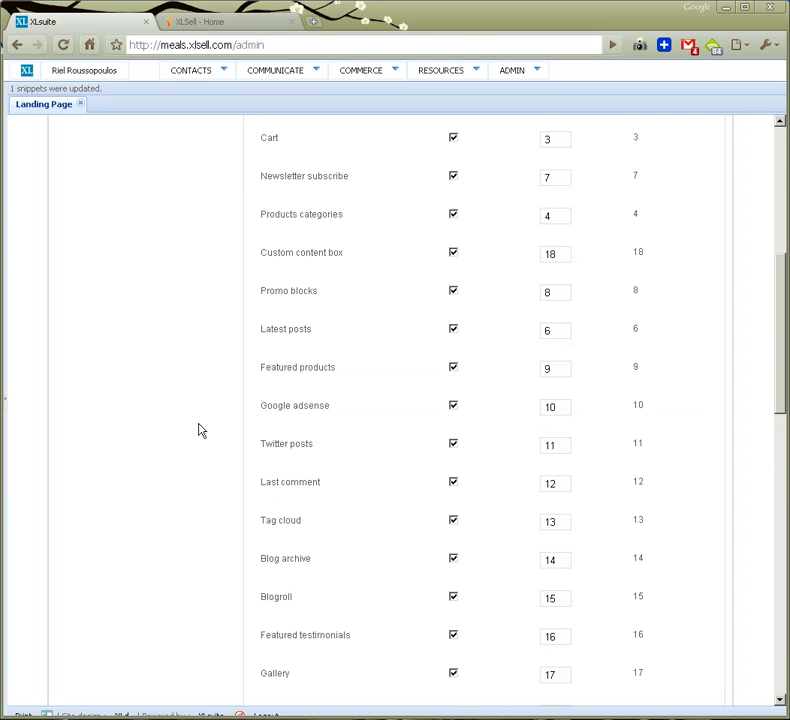
pyautogui.scroll(-3, 182, 444)
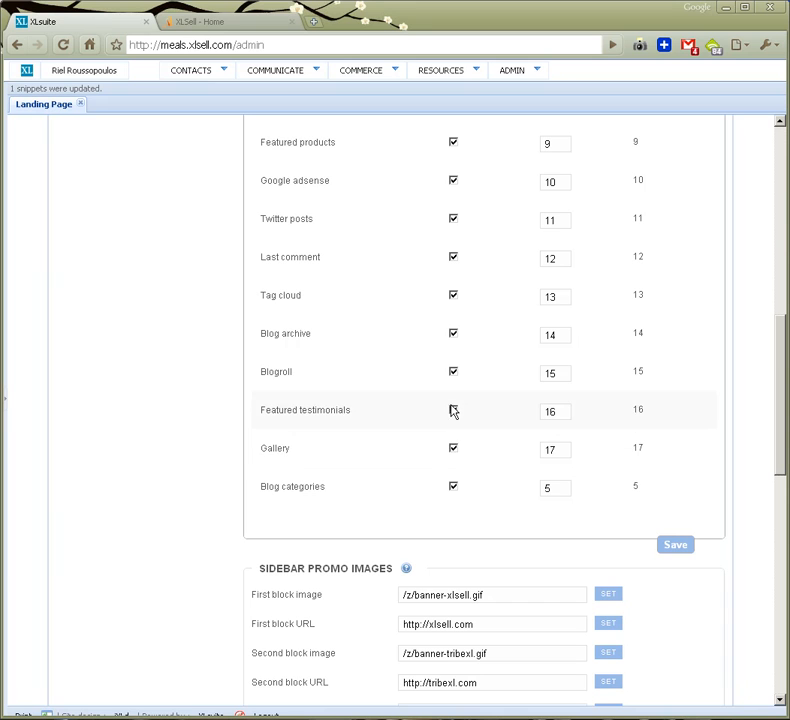
pyautogui.click(450, 446)
pyautogui.click(452, 447)
pyautogui.scroll(5, 620, 283)
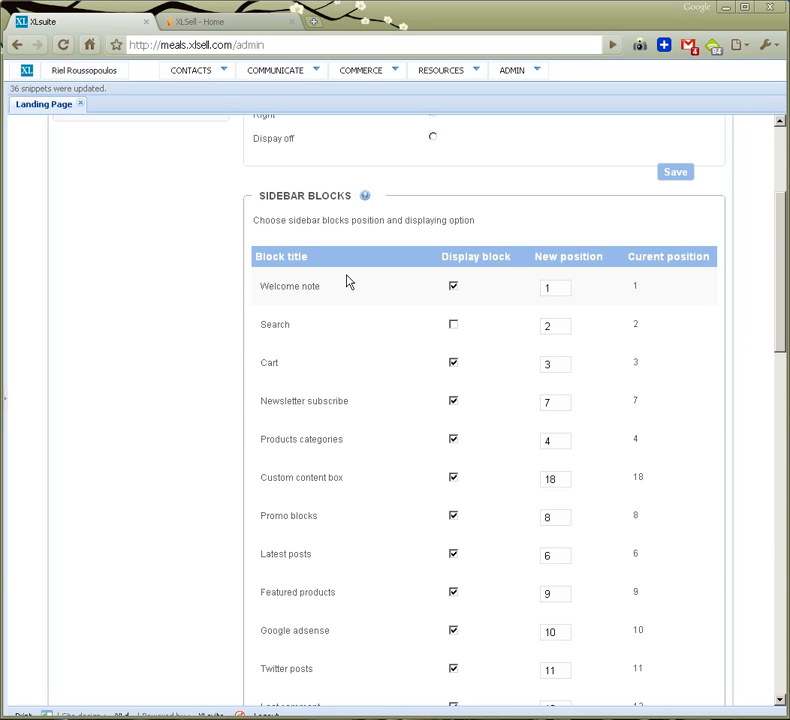
# - Examine the sidebar's welcome notes for visitors and registered people and its custom text box
pyautogui.scroll(-15, 208, 397)
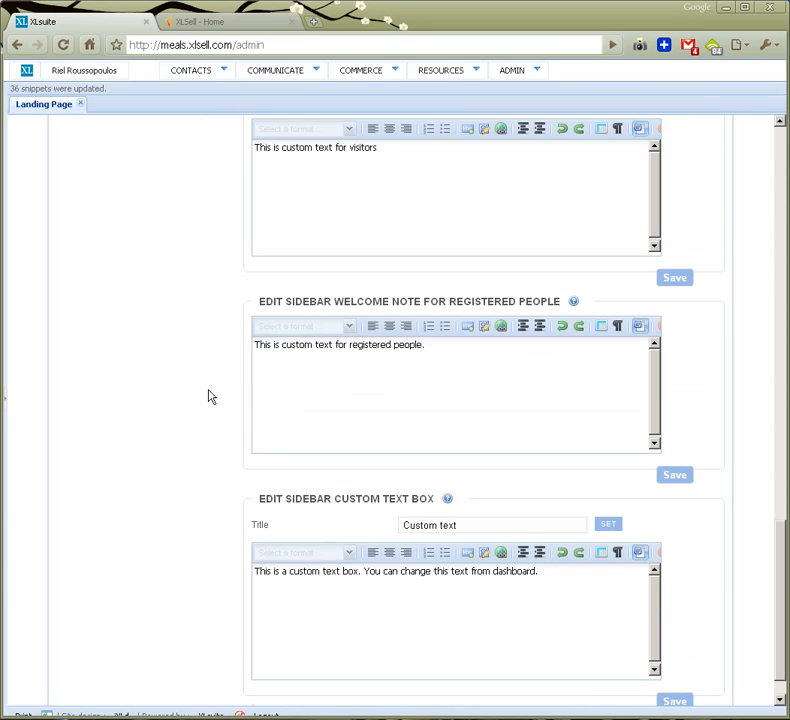
pyautogui.scroll(1, 208, 397)
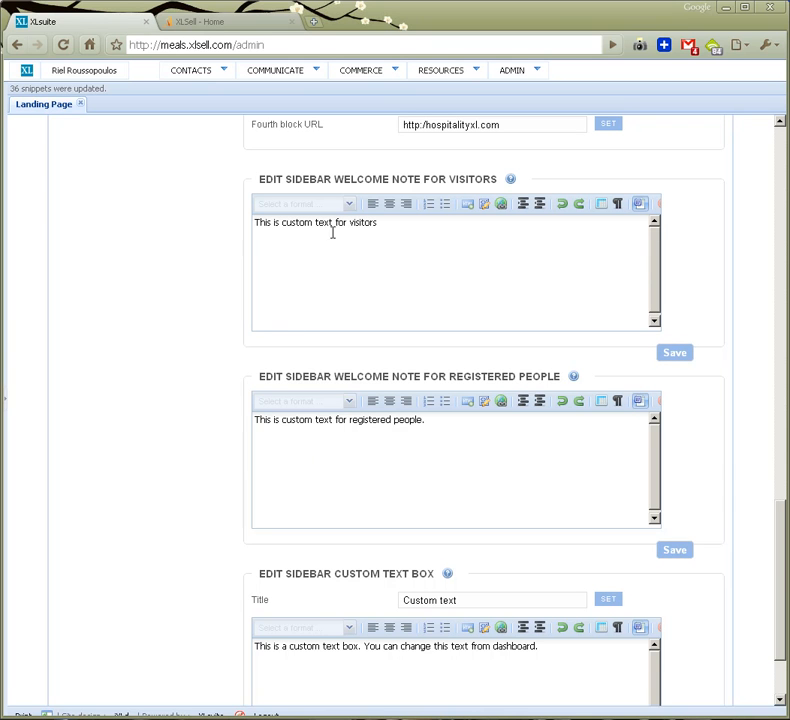
pyautogui.scroll(-2, 300, 470)
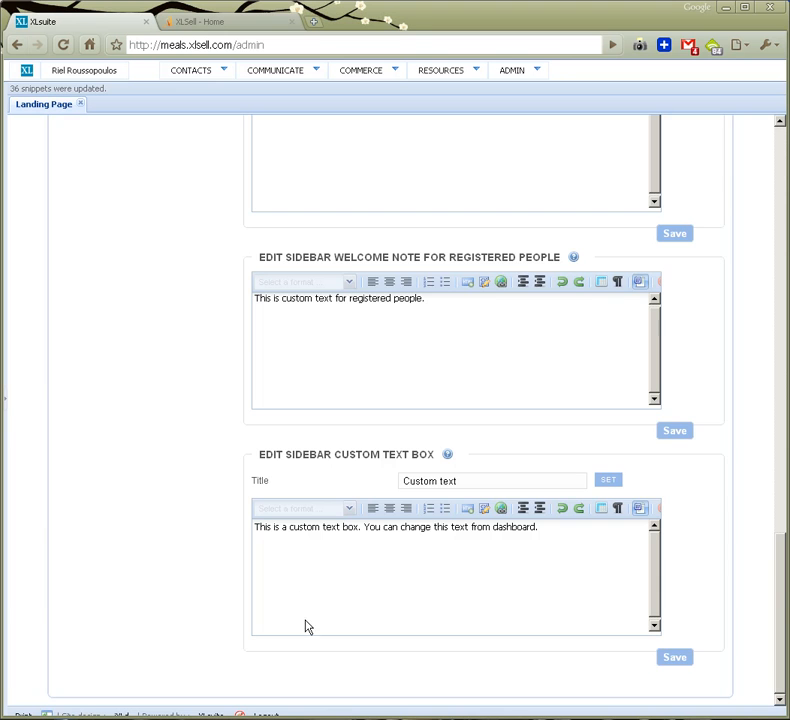
pyautogui.scroll(15, 159, 480)
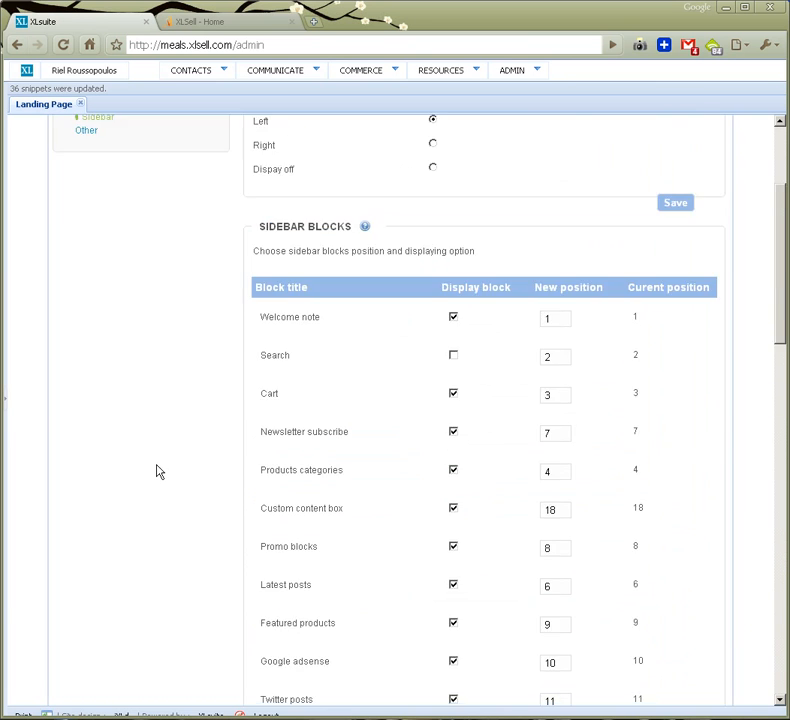
# - Open the Other content settings and examine the breadcrumbs, add to cart, products list and contact page options
pyautogui.scroll(3, 150, 470)
pyautogui.click(88, 336)
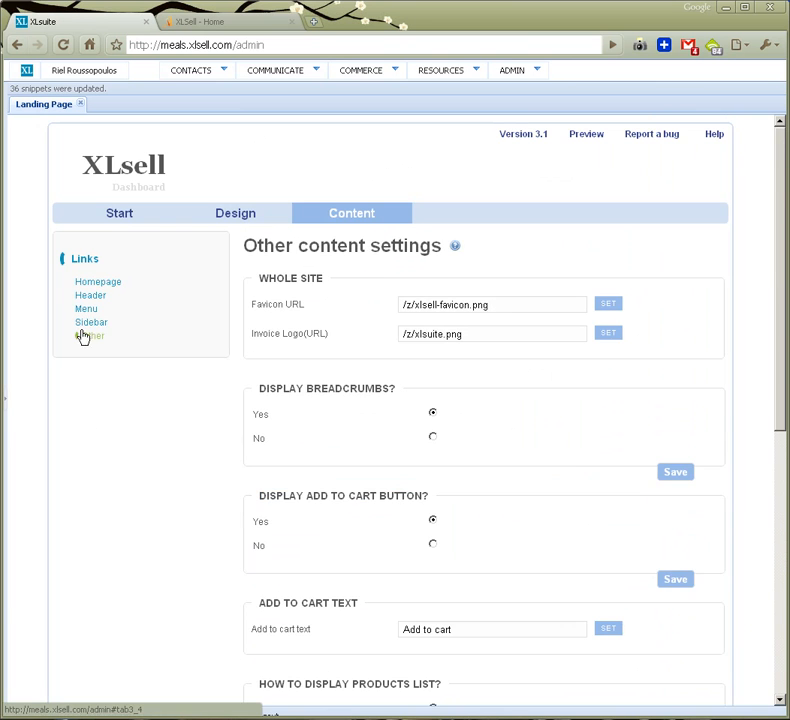
pyautogui.scroll(-3, 171, 423)
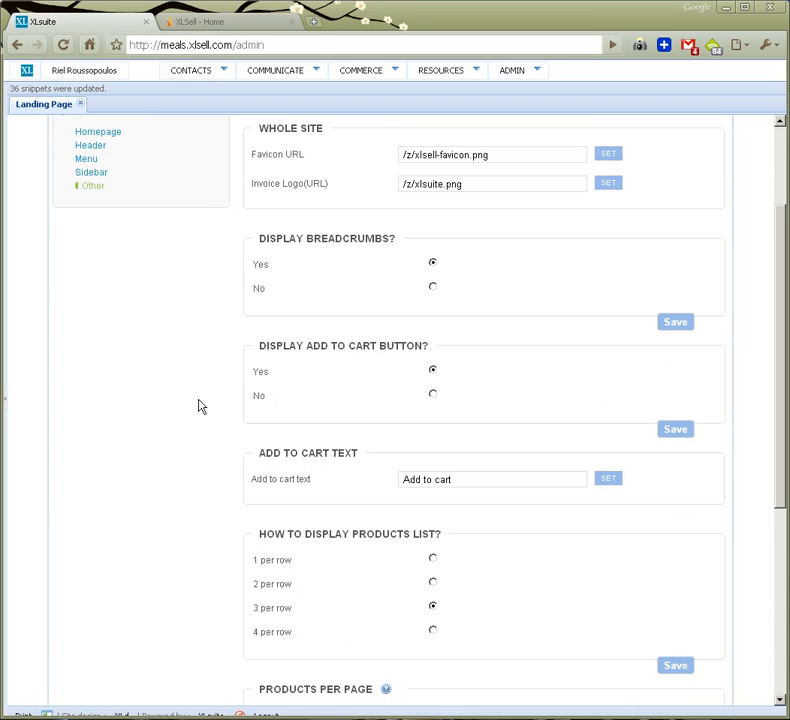
pyautogui.moveTo(452, 479); pyautogui.dragTo(399, 480)
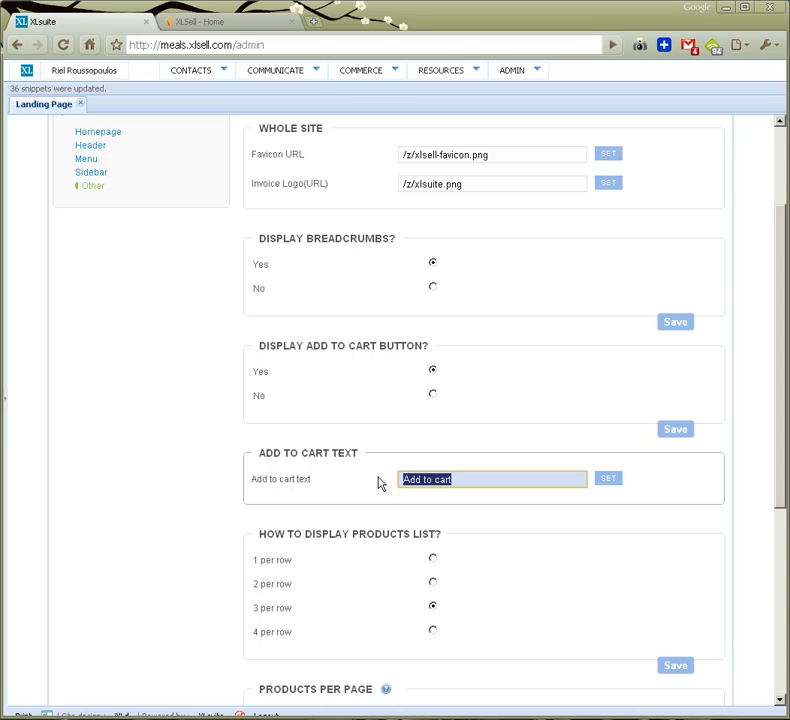
pyautogui.scroll(-7, 143, 407)
pyautogui.scroll(2, 157, 395)
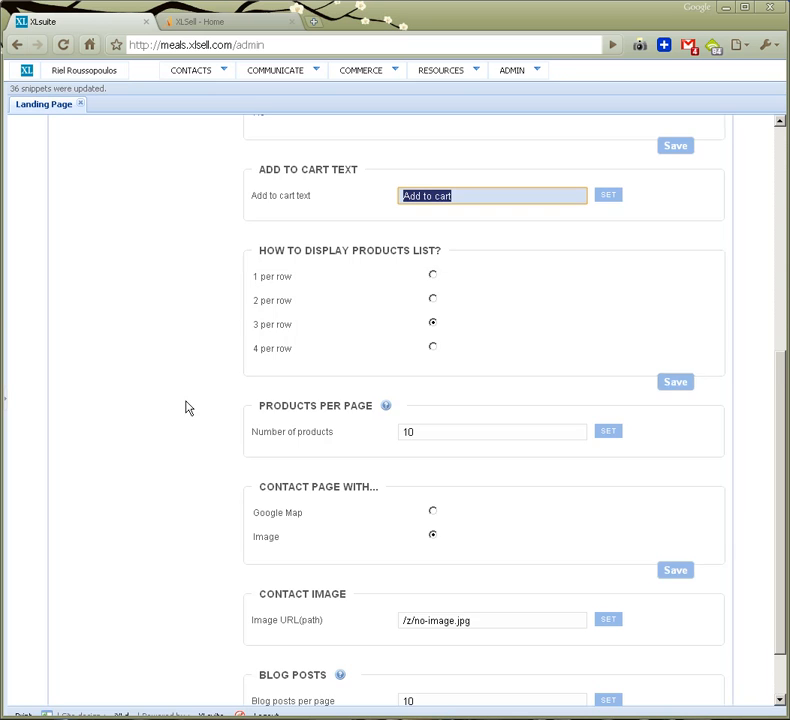
# - Set the contact page to display with a Google Map instead of an image and save
pyautogui.scroll(-1, 228, 349)
pyautogui.click(432, 436)
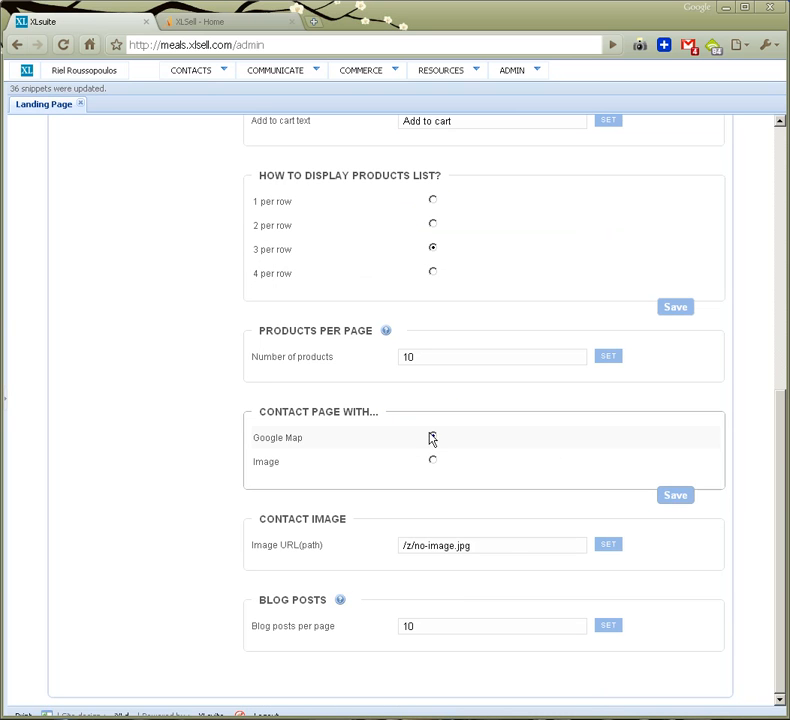
pyautogui.click(675, 498)
pyautogui.scroll(5, 171, 437)
# - Reload the live site's home page and examine its header and sidebar blocks
pyautogui.click(204, 24)
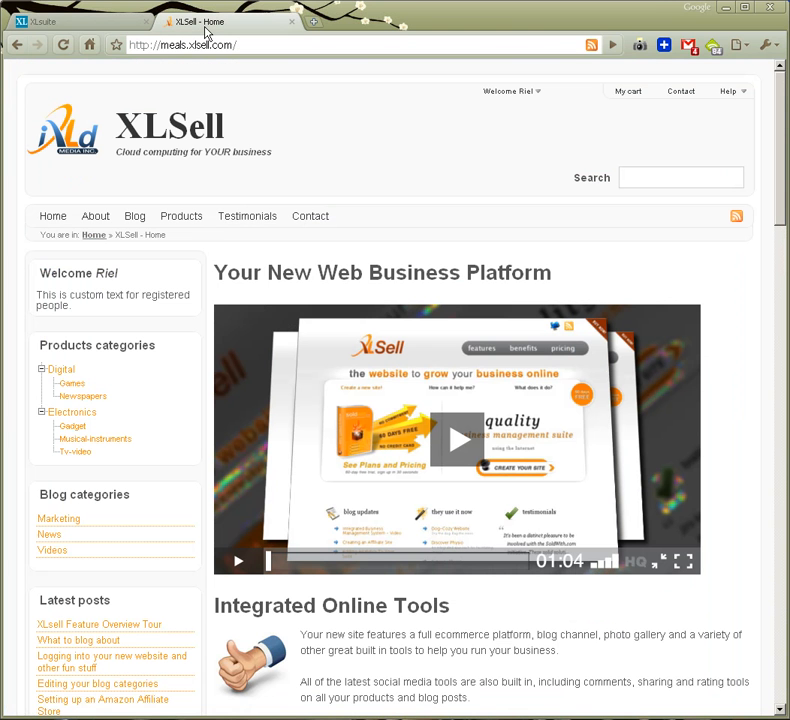
pyautogui.click(63, 45)
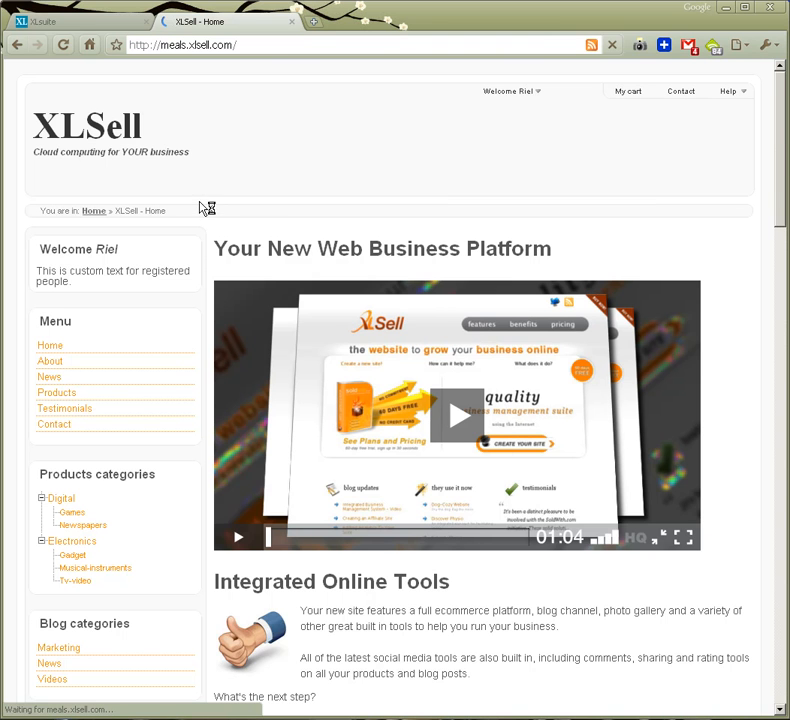
pyautogui.scroll(-2, 211, 296)
pyautogui.scroll(-1, 113, 194)
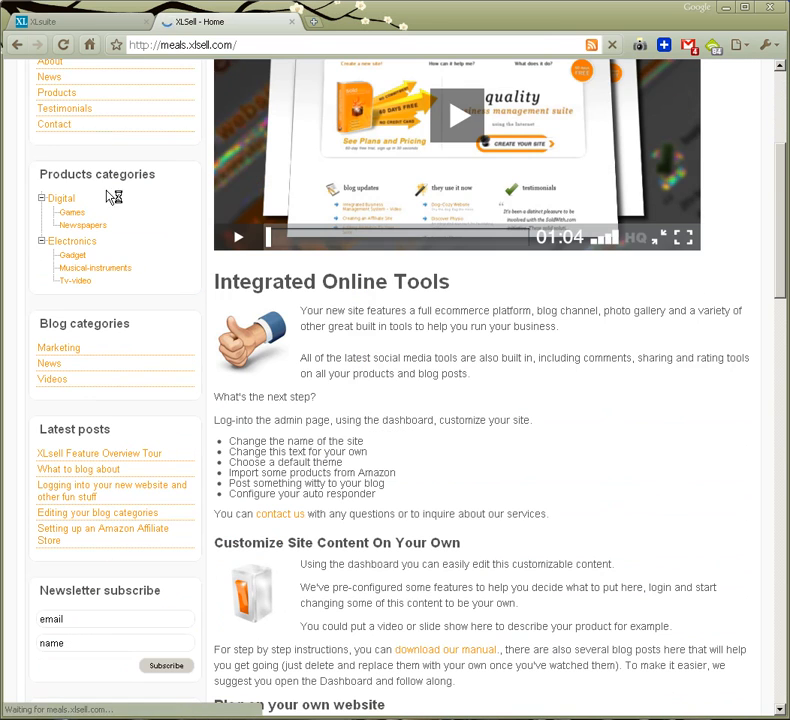
# - Open the live site's Contact page and highlight the address and phone details beside the map
pyautogui.scroll(2, 222, 243)
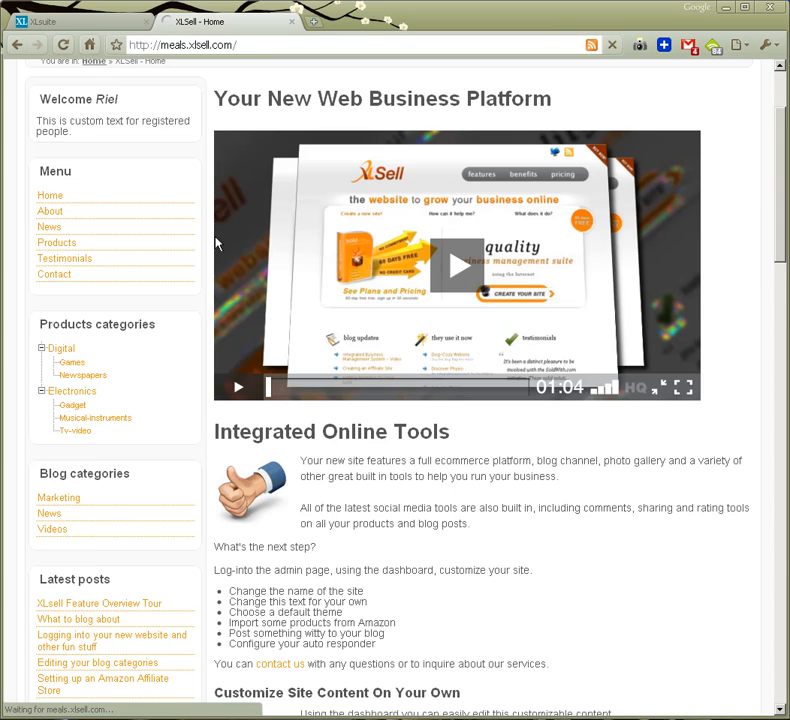
pyautogui.scroll(2, 217, 243)
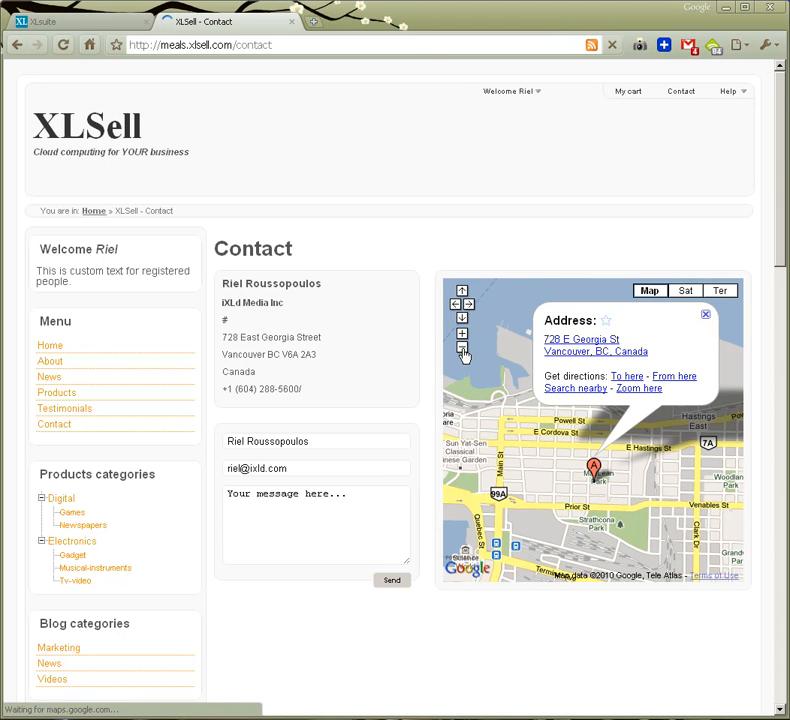
pyautogui.moveTo(224, 335); pyautogui.dragTo(325, 391)
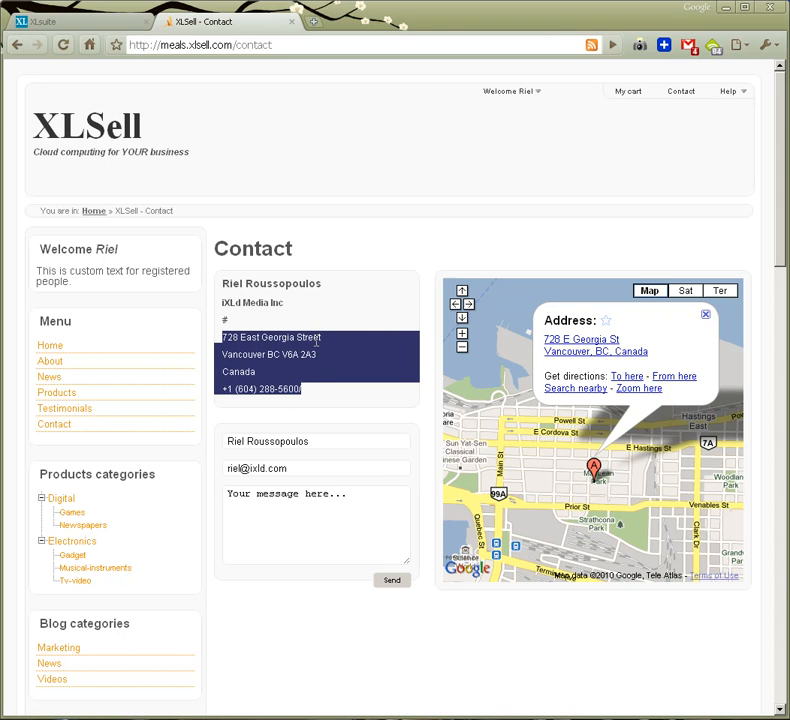
# - Return to the XLsuite admin dashboard and open the contact list
pyautogui.click(40, 20)
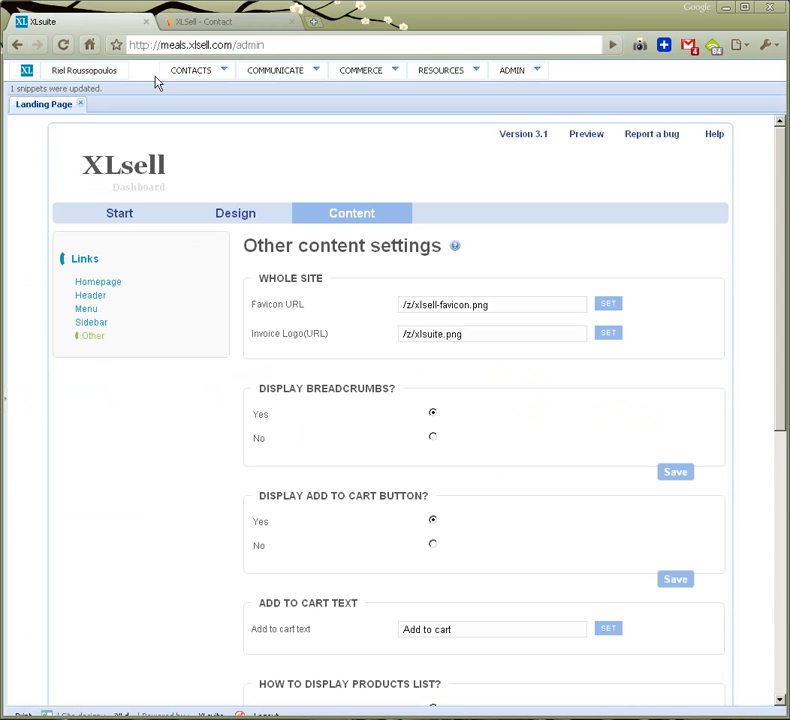
pyautogui.click(203, 74)
pyautogui.click(200, 92)
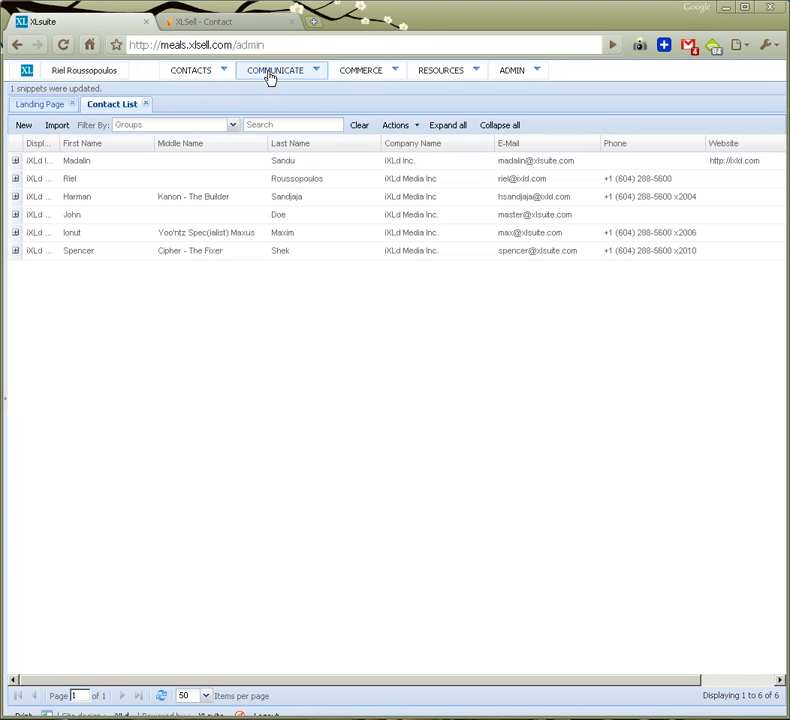
# - Open the products list and open the product "Le Monde (Kindle Edition)" for editing
pyautogui.click(271, 76)
pyautogui.click(368, 72)
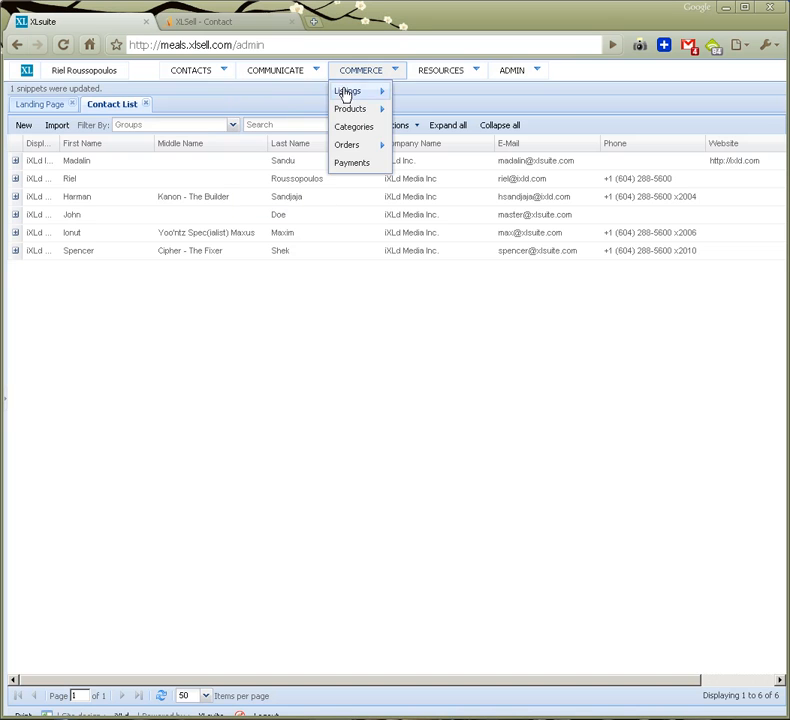
pyautogui.click(345, 110)
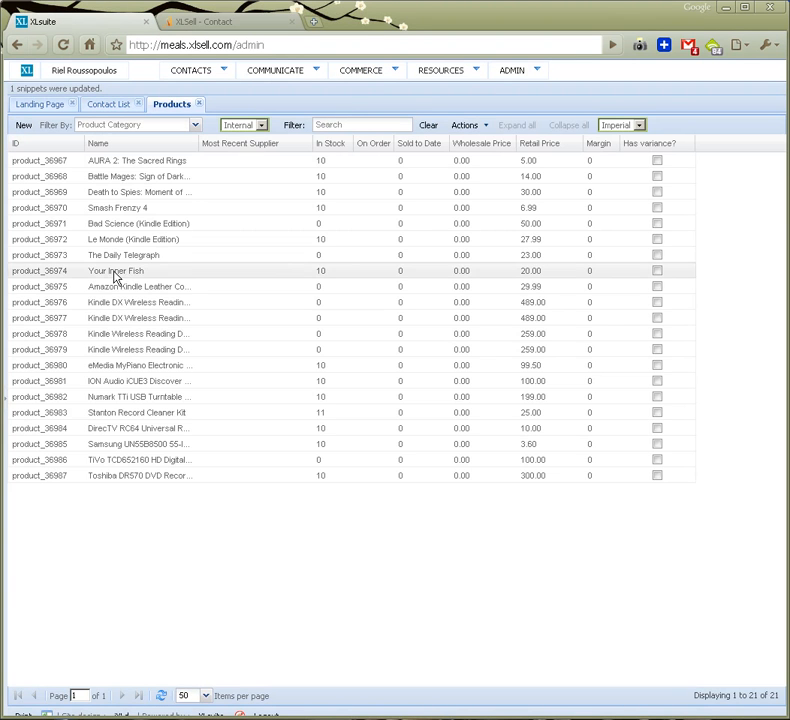
pyautogui.doubleClick(122, 240)
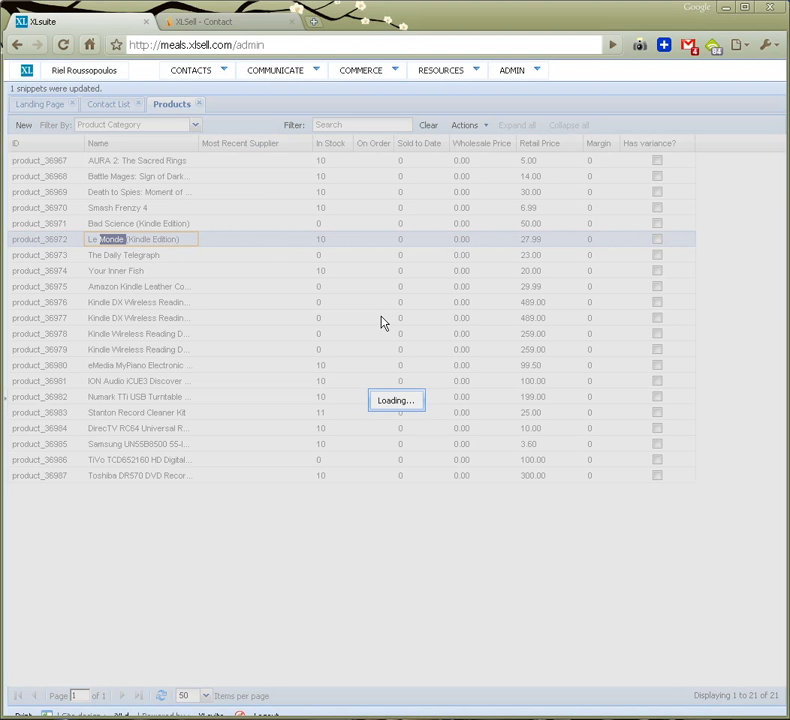